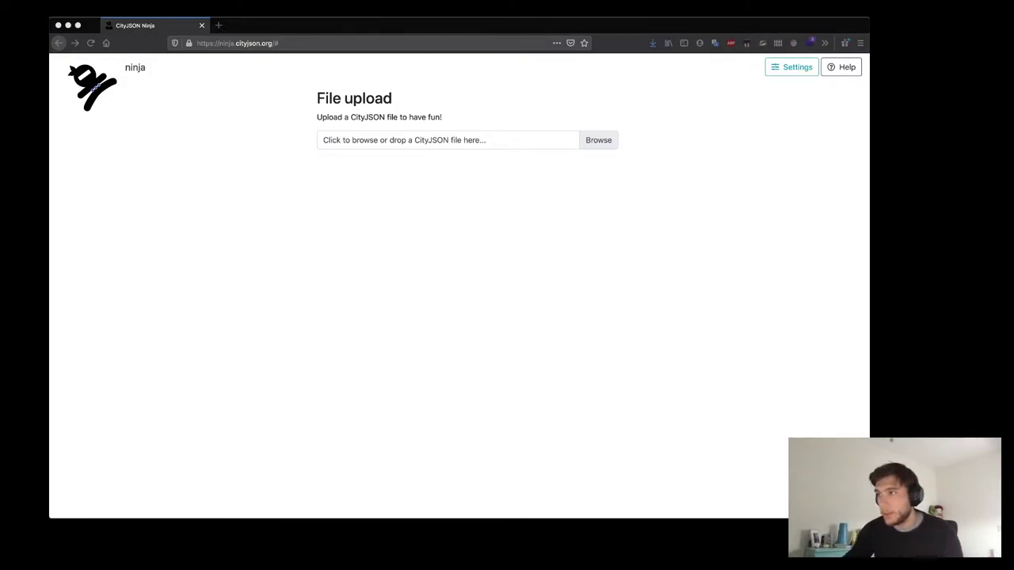
- Load the CityJSON file and orbit and zoom the 3D district into a perspective view
{"action": "left_click_drag", "start_coordinate": [769, 111], "coordinate": [446, 141]}
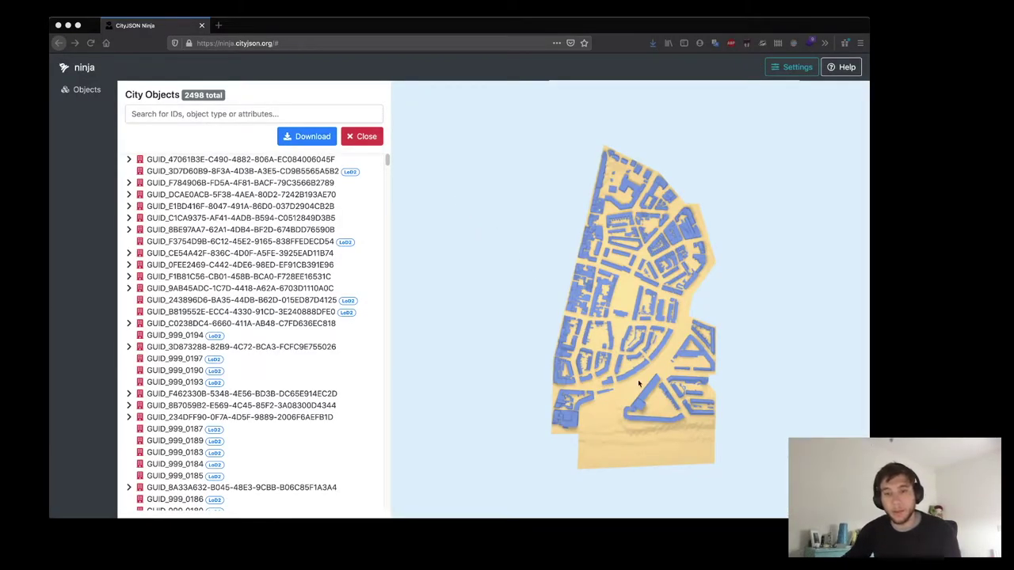
{"action": "left_click_drag", "start_coordinate": [638, 383], "coordinate": [648, 311]}
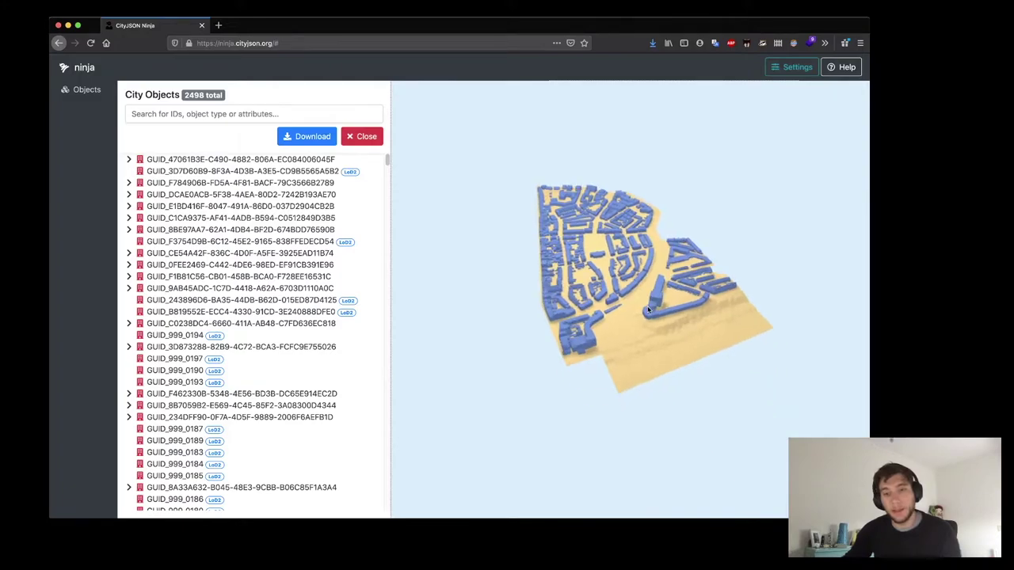
{"action": "scroll", "coordinate": [648, 311], "scroll_direction": "up", "scroll_amount": 10}
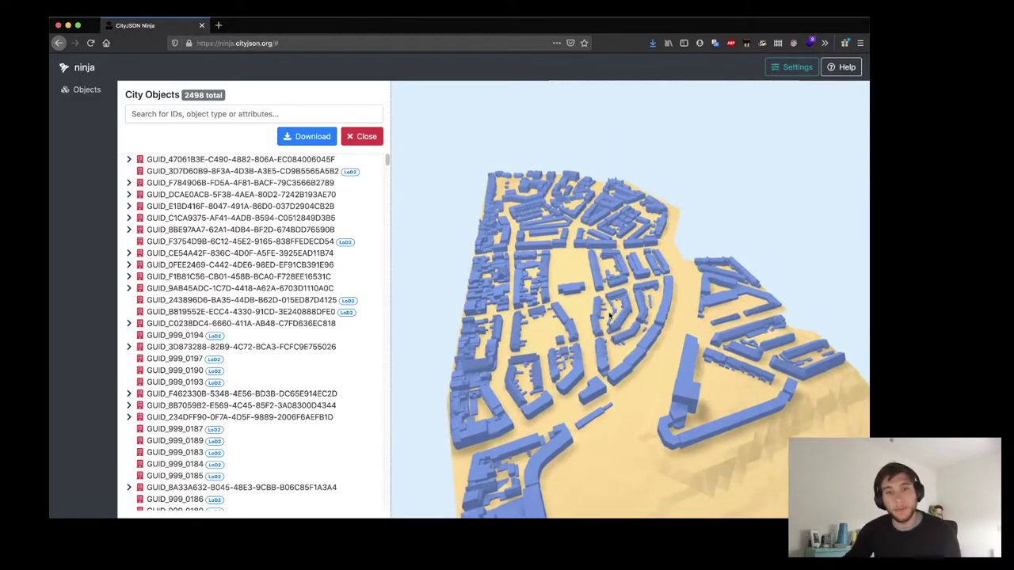
{"action": "scroll", "coordinate": [609, 315], "scroll_direction": "up", "scroll_amount": 3}
{"action": "left_click_drag", "start_coordinate": [590, 317], "coordinate": [635, 325]}
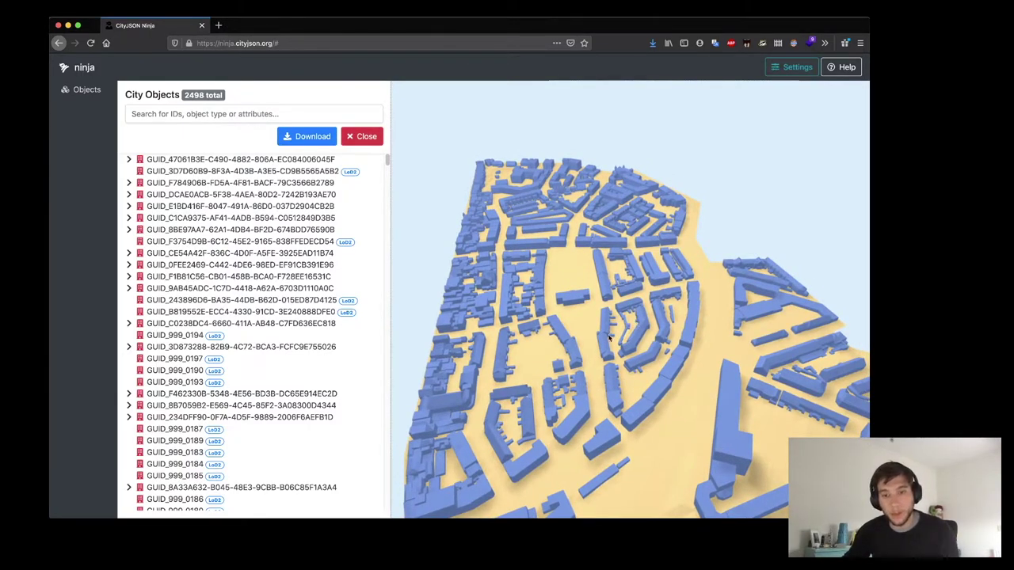
{"action": "left_click_drag", "start_coordinate": [622, 323], "coordinate": [598, 377]}
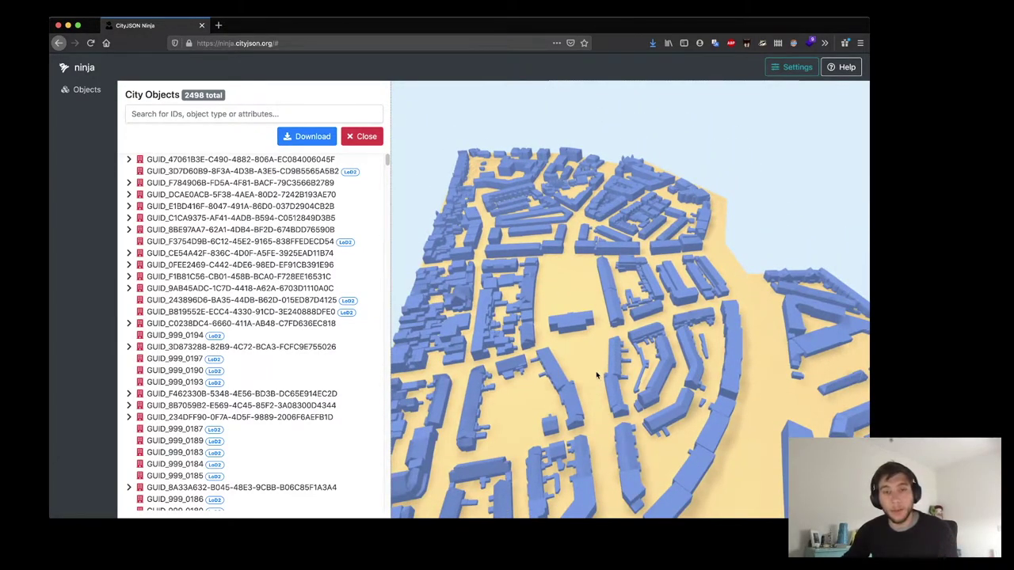
- Zoom closer, inspect one building part's details, then close them and orbit again
{"action": "scroll", "coordinate": [597, 375], "scroll_direction": "up", "scroll_amount": 2}
{"action": "scroll", "coordinate": [597, 374], "scroll_direction": "up", "scroll_amount": 1}
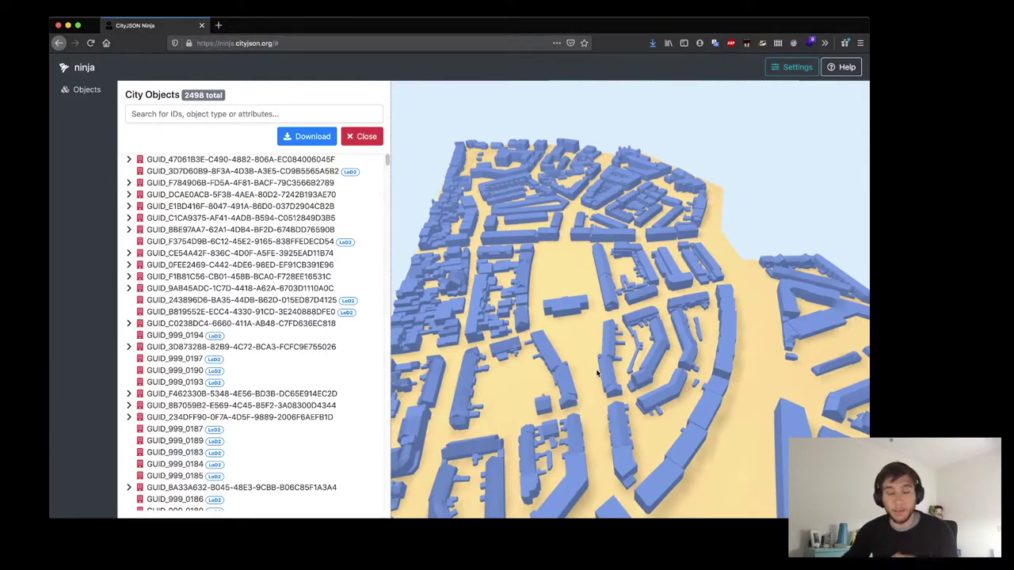
{"action": "left_click_drag", "start_coordinate": [597, 374], "coordinate": [606, 340]}
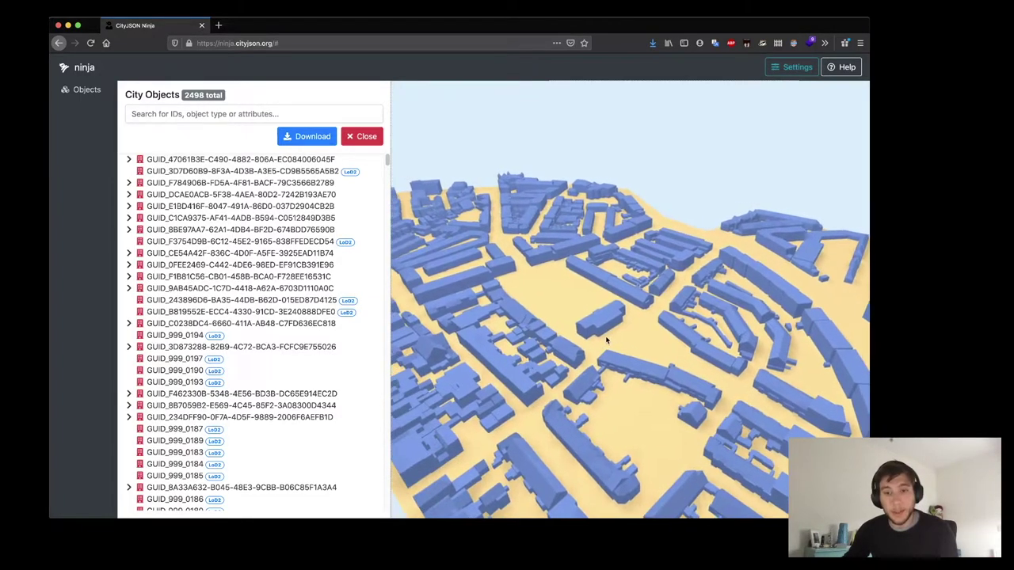
{"action": "left_click", "coordinate": [609, 341]}
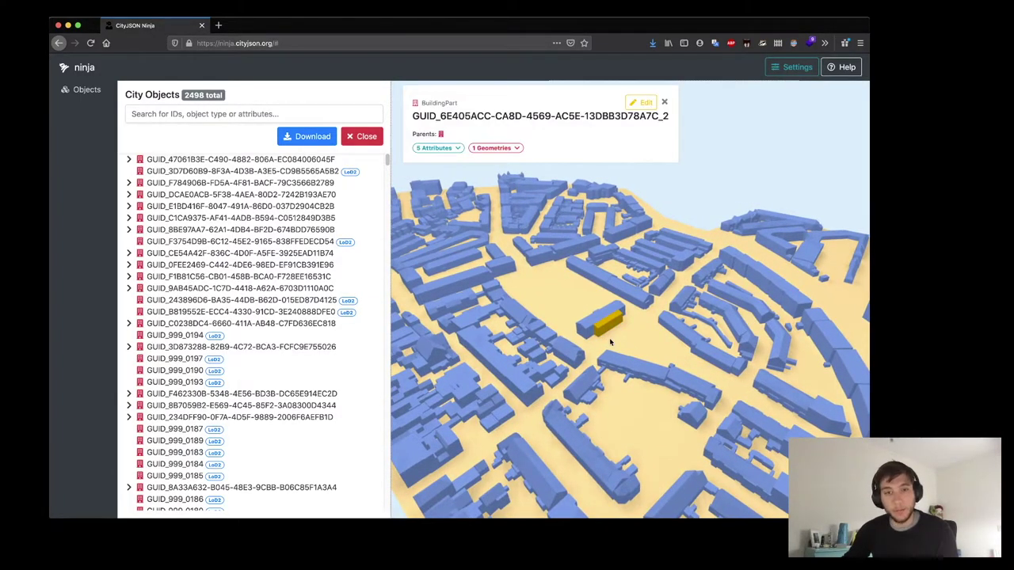
{"action": "left_click", "coordinate": [665, 104]}
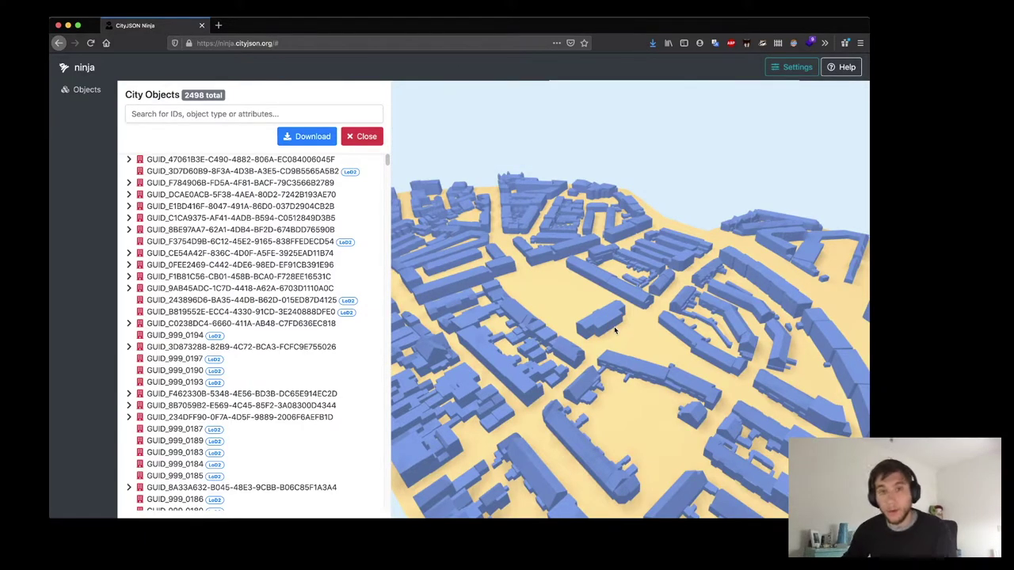
{"action": "left_click_drag", "start_coordinate": [615, 352], "coordinate": [637, 381]}
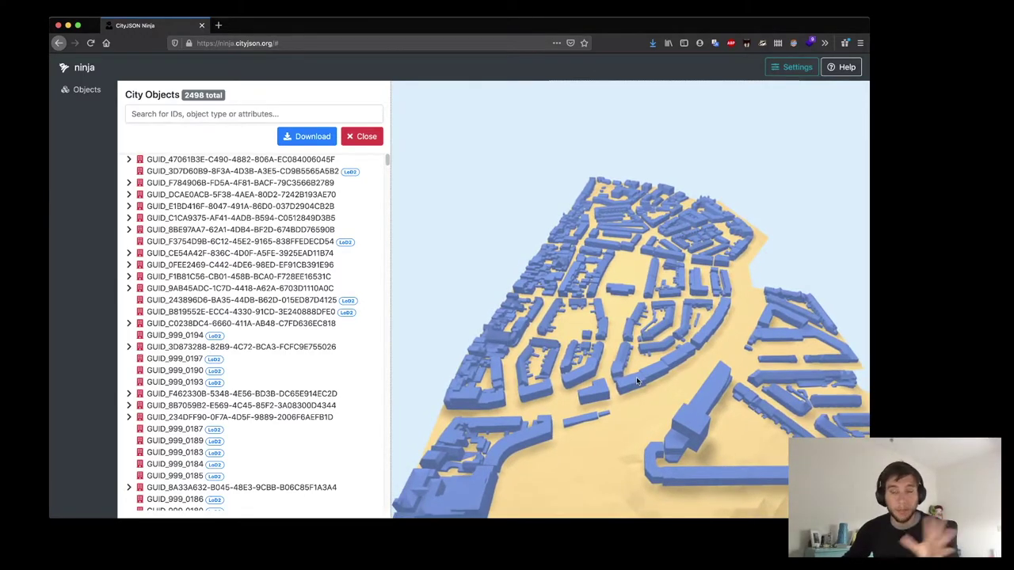
- In Settings, set the TINRelief colour to ffffff and close the dialog
{"action": "left_click", "coordinate": [792, 68]}
{"action": "scroll", "coordinate": [462, 324], "scroll_direction": "down", "scroll_amount": 5}
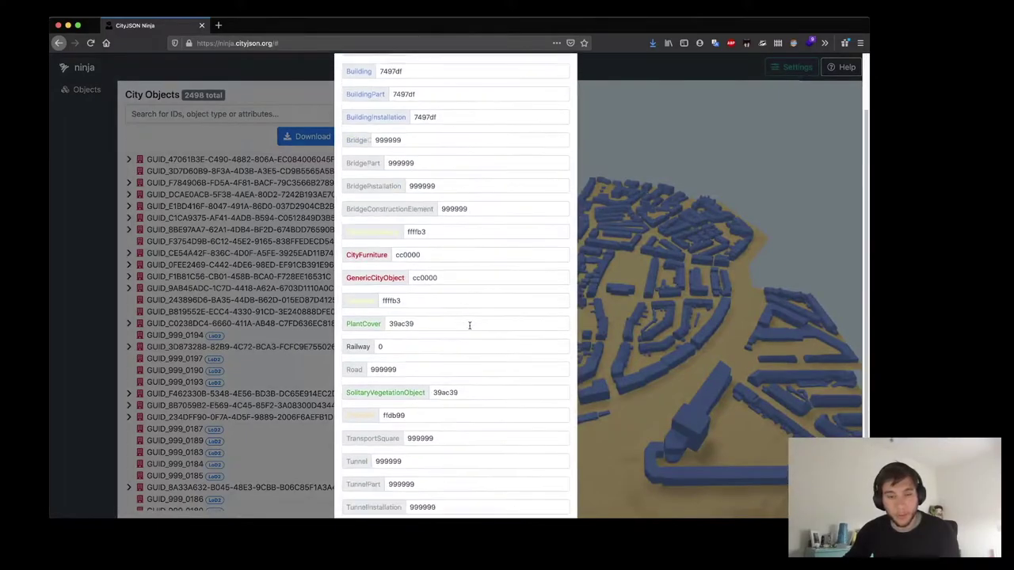
{"action": "double_click", "coordinate": [406, 366]}
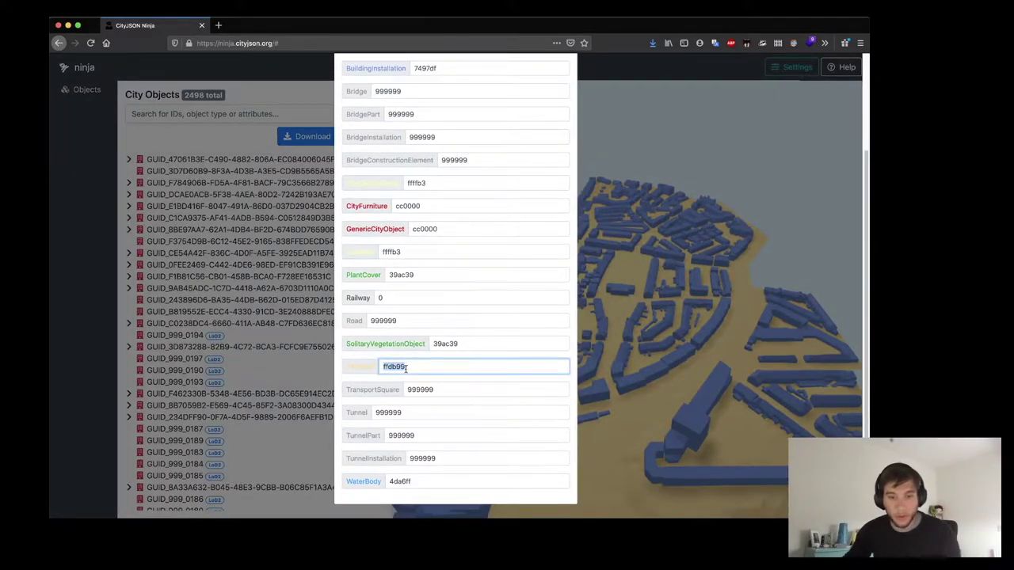
{"action": "type", "text": "ffffff"}
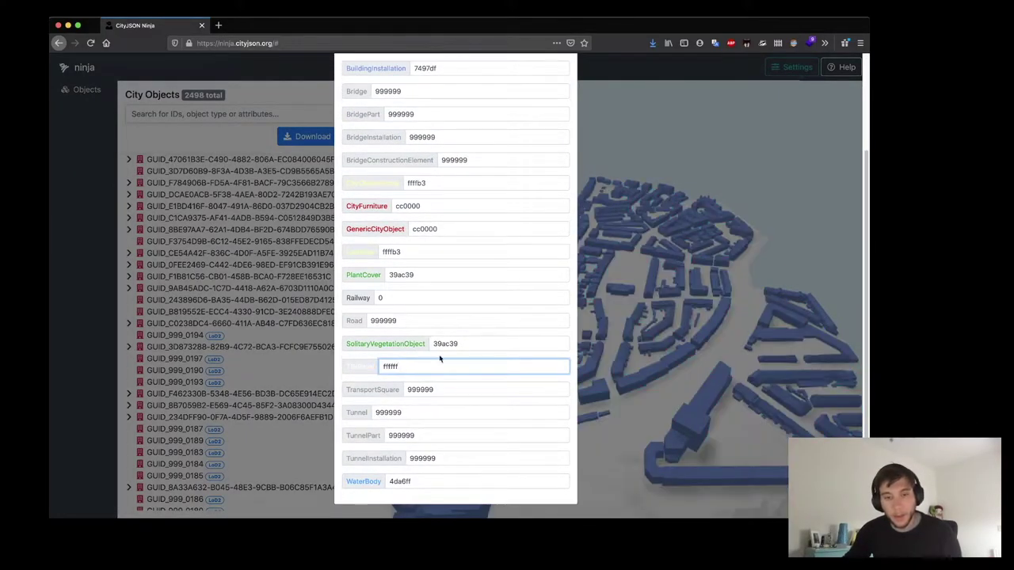
{"action": "left_click", "coordinate": [639, 329]}
{"action": "left_click_drag", "start_coordinate": [638, 329], "coordinate": [609, 303]}
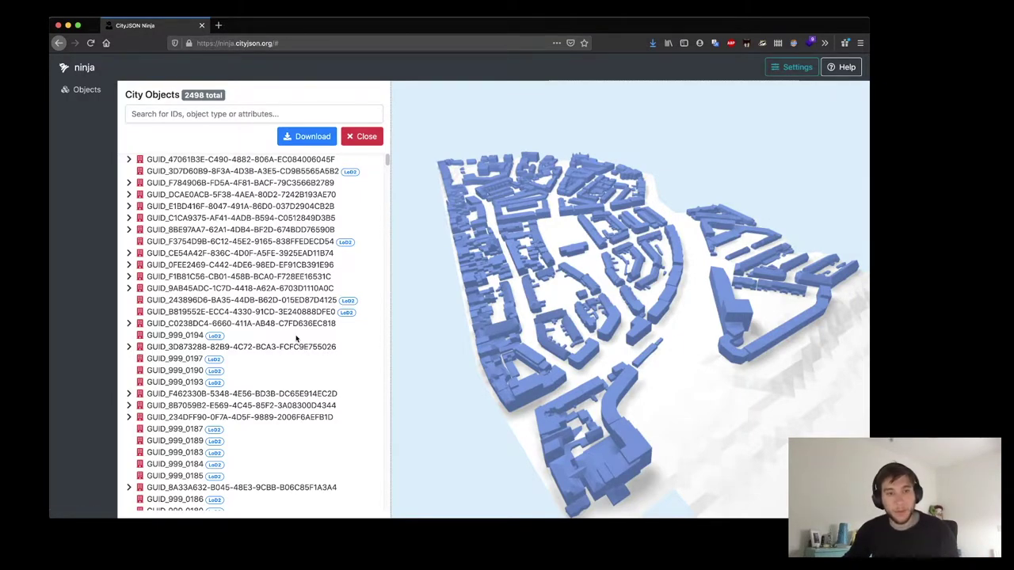
{"action": "scroll", "coordinate": [296, 339], "scroll_direction": "down", "scroll_amount": 5}
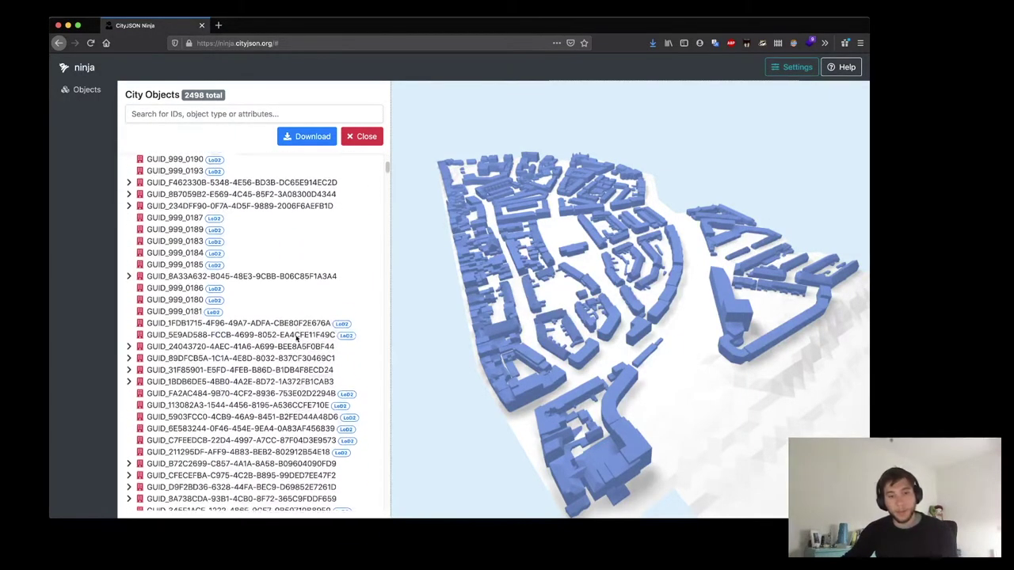
- Scroll the City Objects list and select tin_01_Component_1 to open its TINRelief info card
{"action": "scroll", "coordinate": [296, 339], "scroll_direction": "down", "scroll_amount": 2}
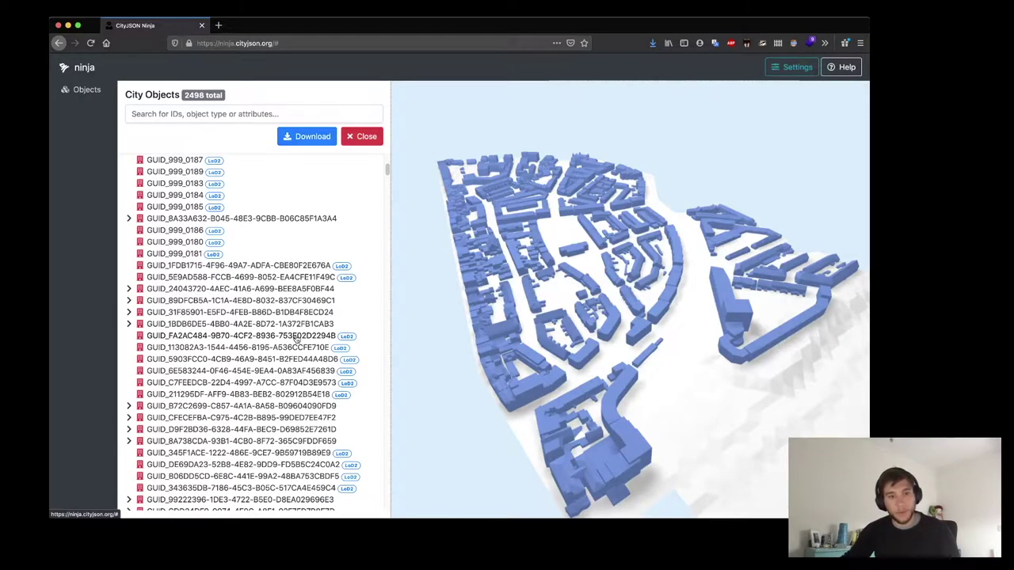
{"action": "scroll", "coordinate": [296, 338], "scroll_direction": "up", "scroll_amount": 6}
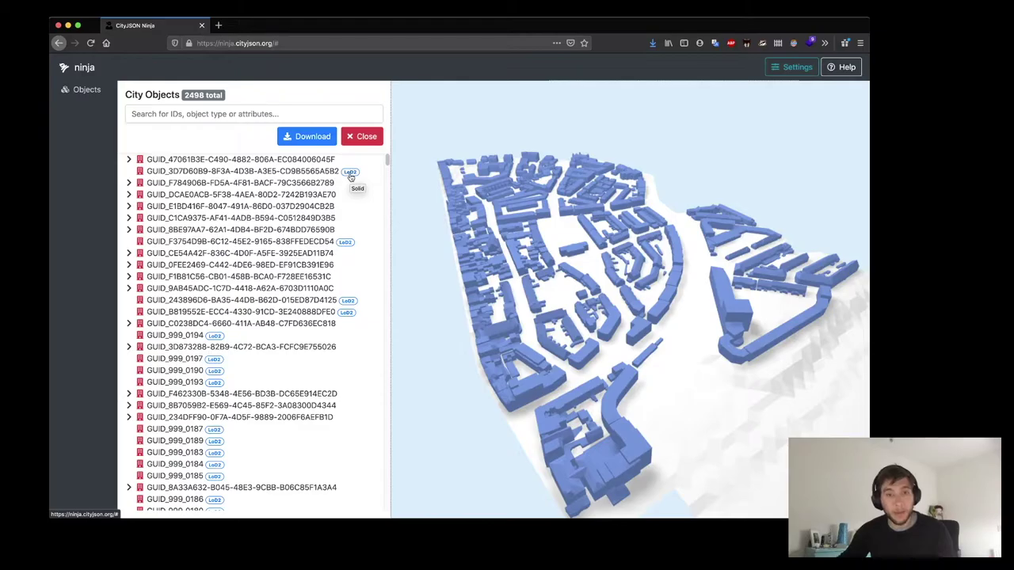
{"action": "scroll", "coordinate": [284, 338], "scroll_direction": "down", "scroll_amount": 10}
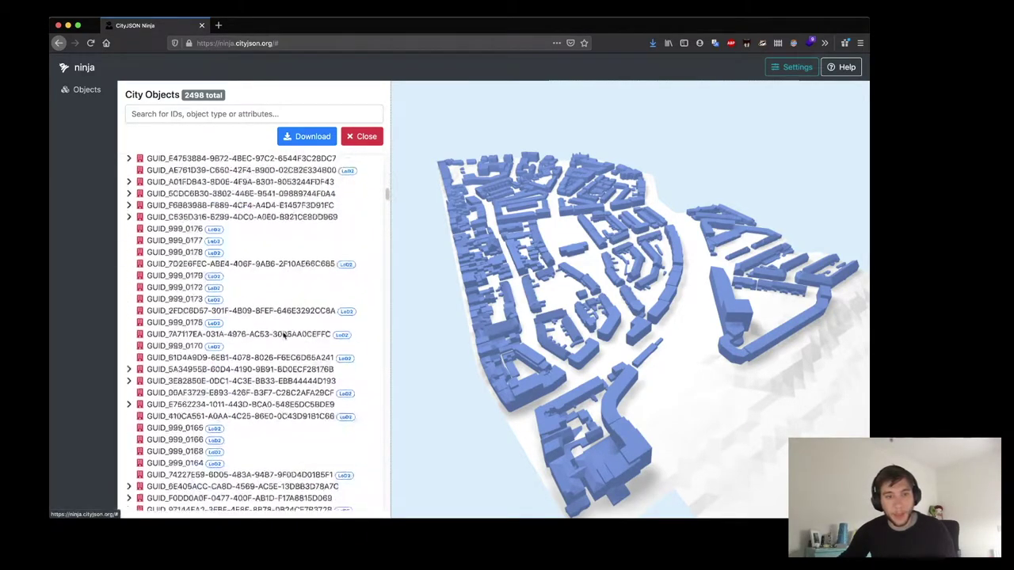
{"action": "scroll", "coordinate": [284, 338], "scroll_direction": "down", "scroll_amount": 10}
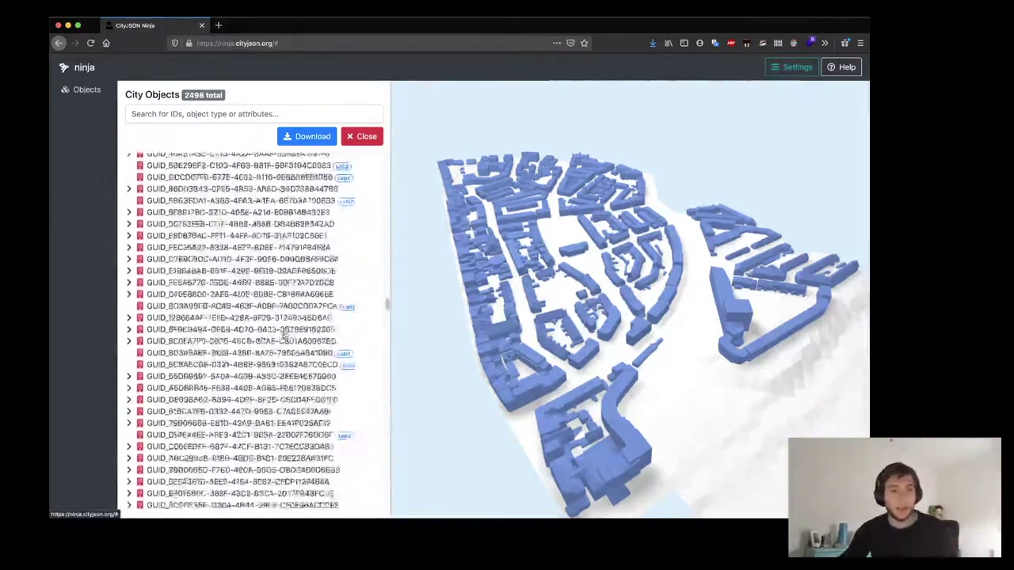
{"action": "scroll", "coordinate": [284, 338], "scroll_direction": "down", "scroll_amount": 5}
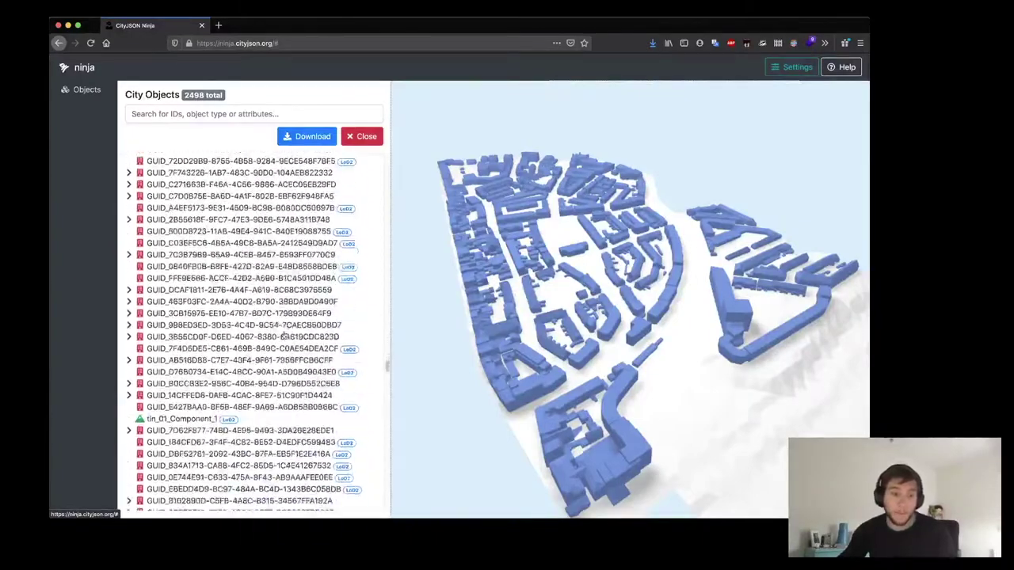
{"action": "scroll", "coordinate": [284, 336], "scroll_direction": "up", "scroll_amount": 3}
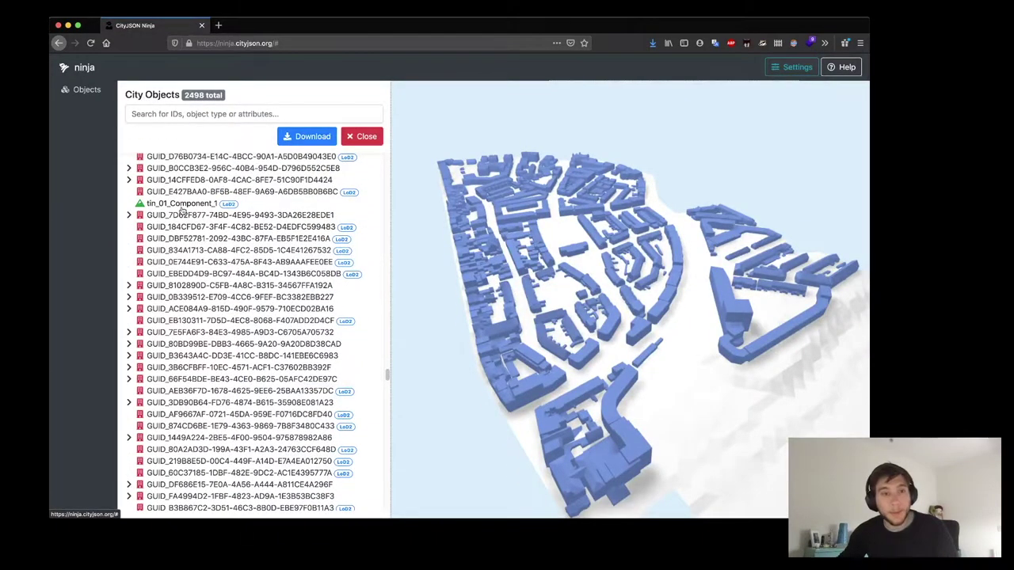
{"action": "left_click", "coordinate": [177, 206]}
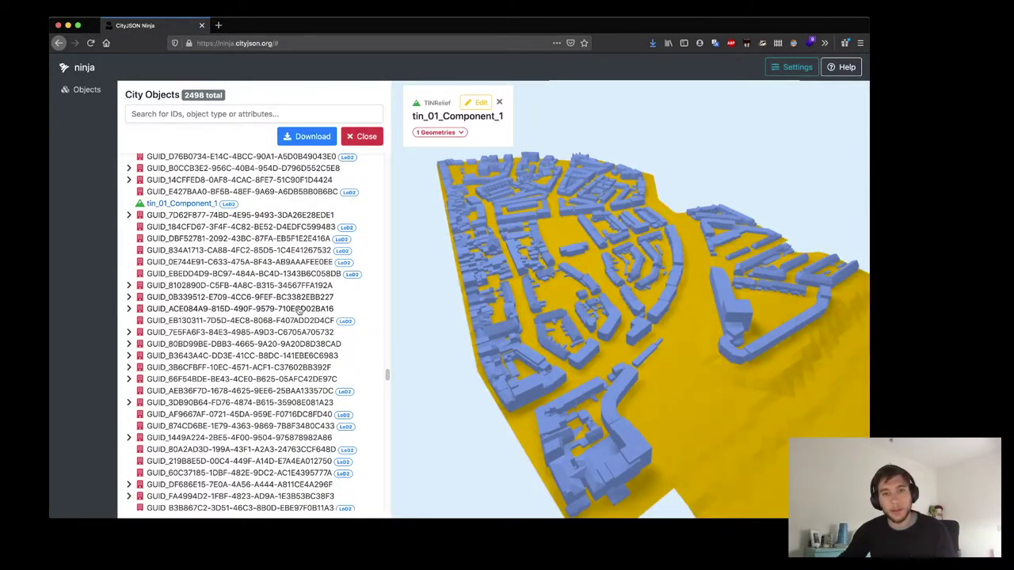
- Select the GUID_3D7D60B9-8F3A-4D3B-A3E5-CD9B5565A5B2 row to show its Building info panel
{"action": "scroll", "coordinate": [298, 311], "scroll_direction": "down", "scroll_amount": 4}
{"action": "scroll", "coordinate": [299, 311], "scroll_direction": "up", "scroll_amount": 6}
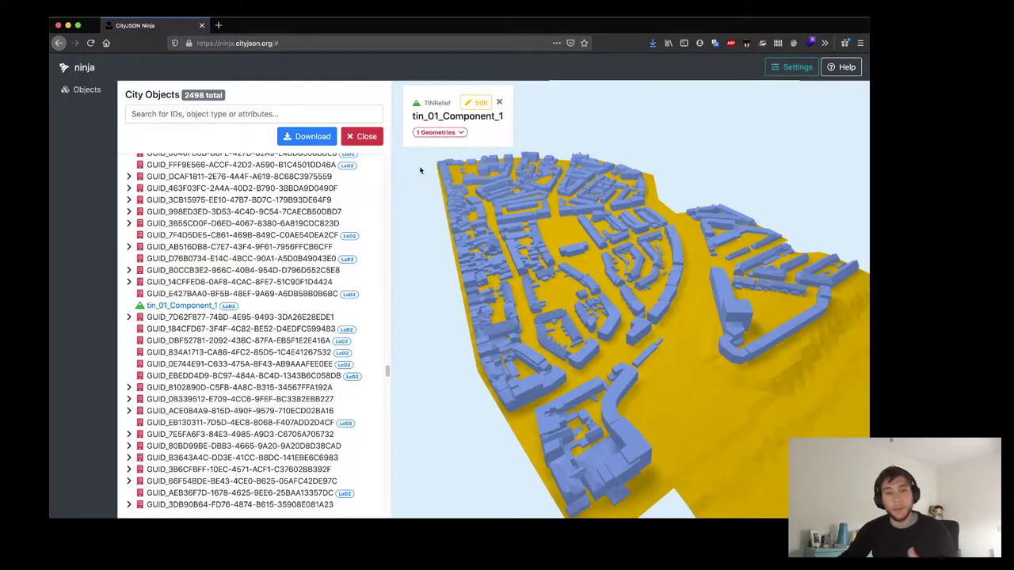
{"action": "left_click_drag", "start_coordinate": [387, 371], "coordinate": [387, 160]}
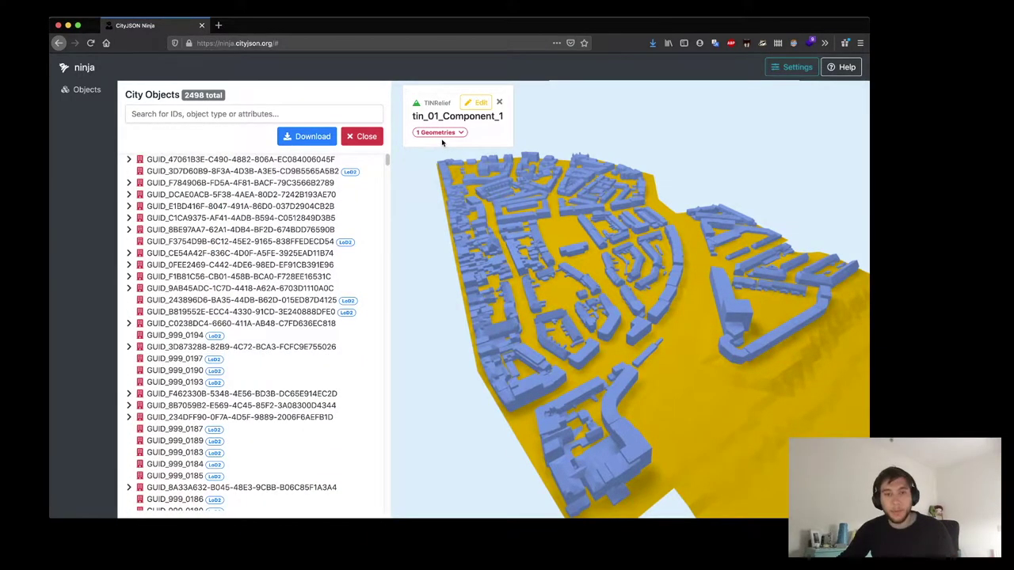
{"action": "left_click", "coordinate": [223, 171]}
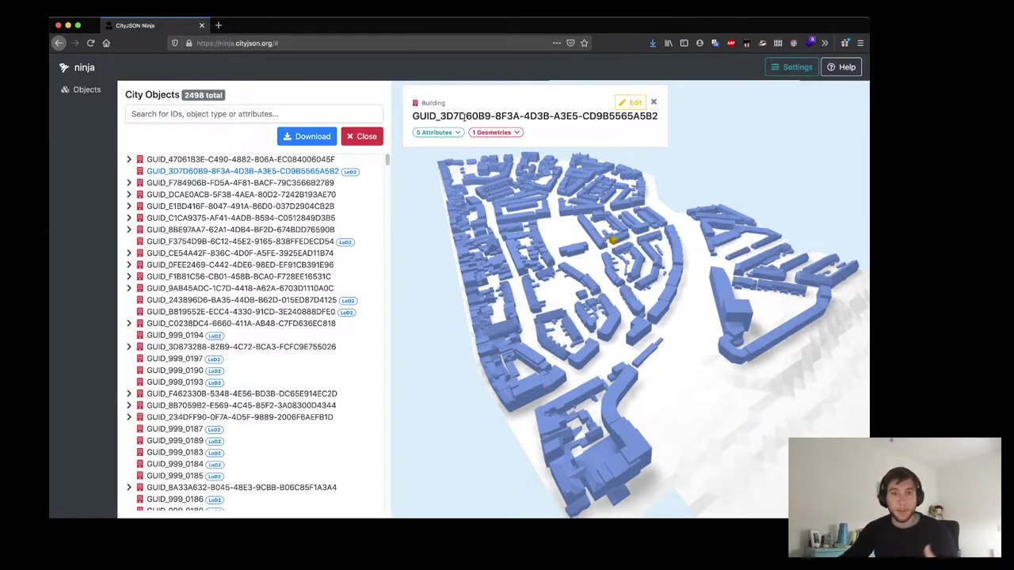
- Review the building's 5 attributes and 1 Solid geometry, then open its JSON for editing
{"action": "triple_click", "coordinate": [464, 116]}
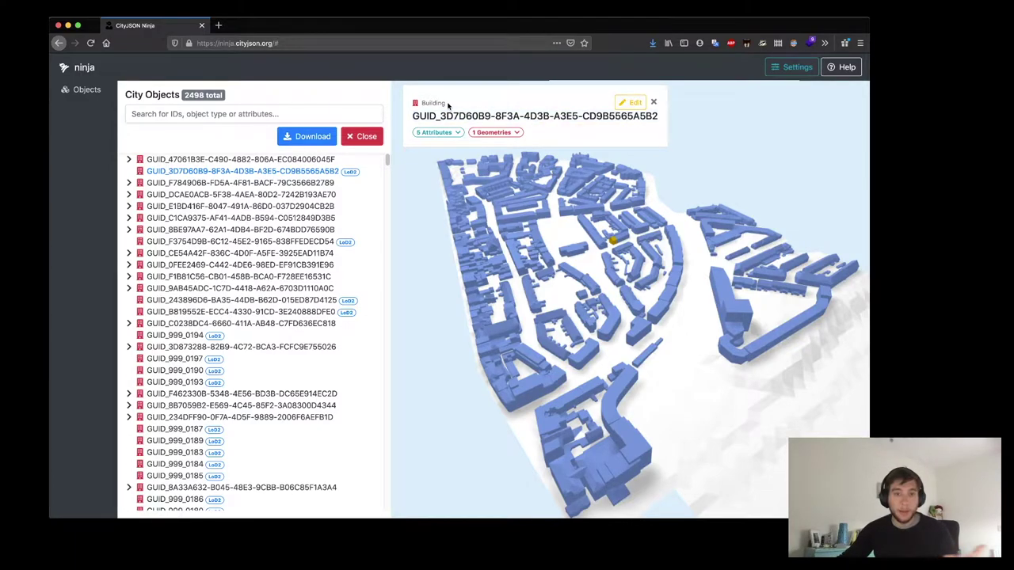
{"action": "double_click", "coordinate": [449, 105]}
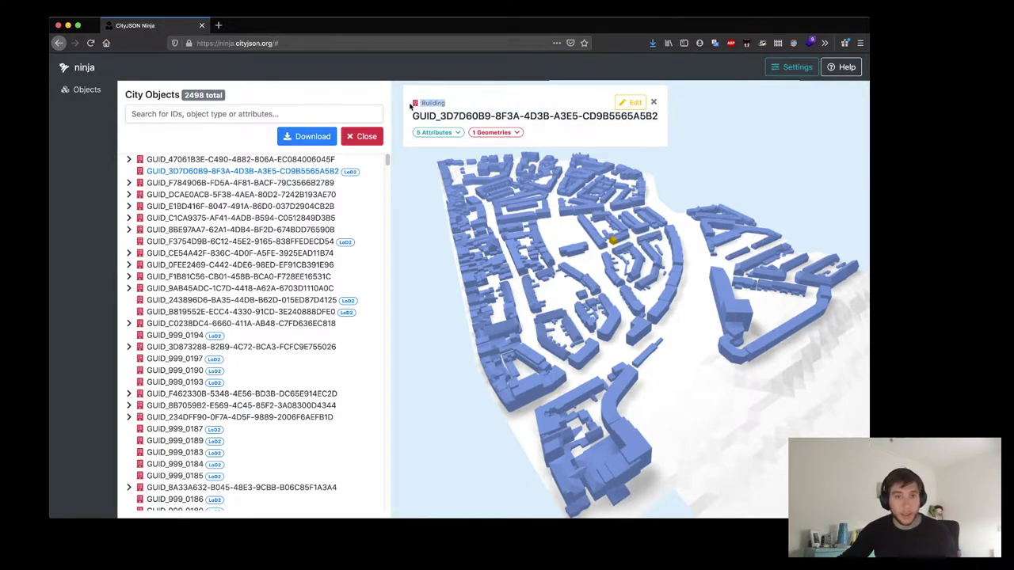
{"action": "left_click", "coordinate": [443, 135]}
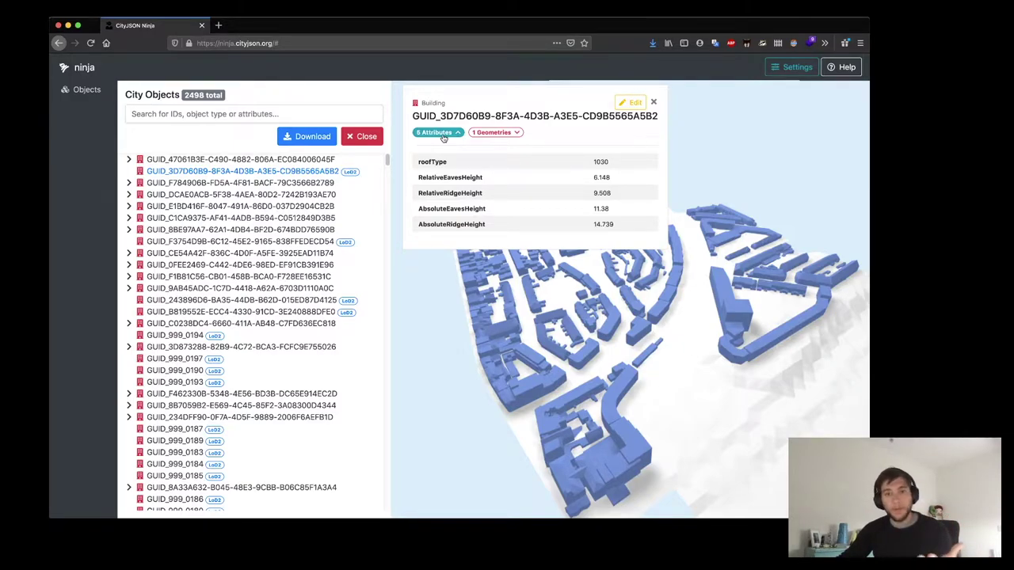
{"action": "left_click", "coordinate": [481, 136]}
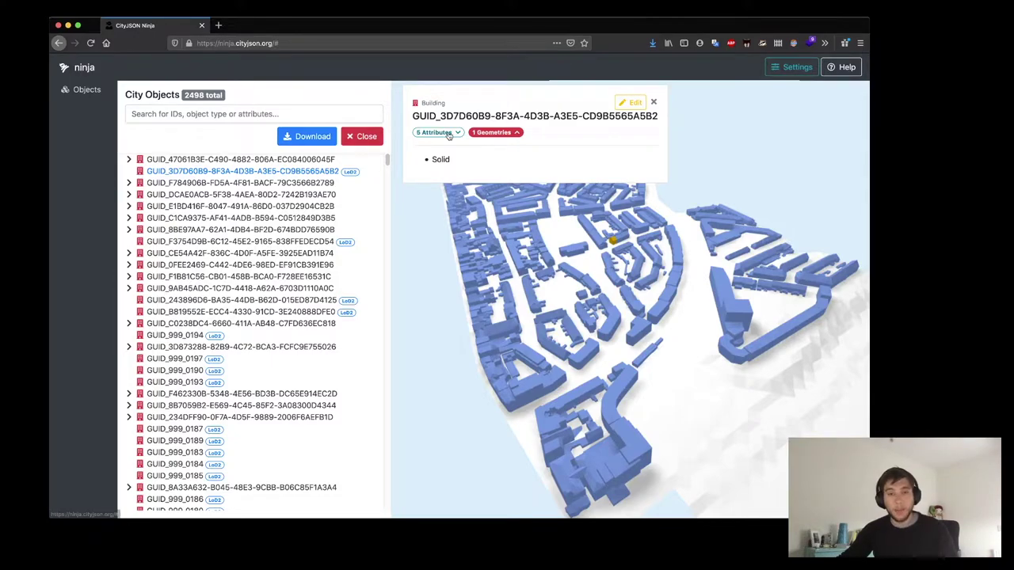
{"action": "left_click", "coordinate": [445, 133]}
{"action": "left_click", "coordinate": [448, 134]}
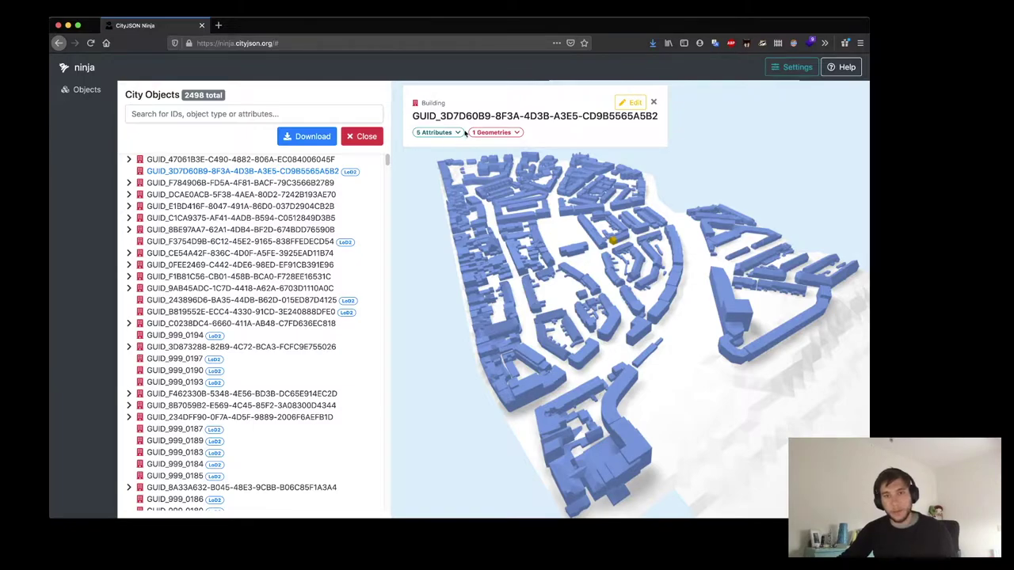
{"action": "left_click", "coordinate": [631, 102]}
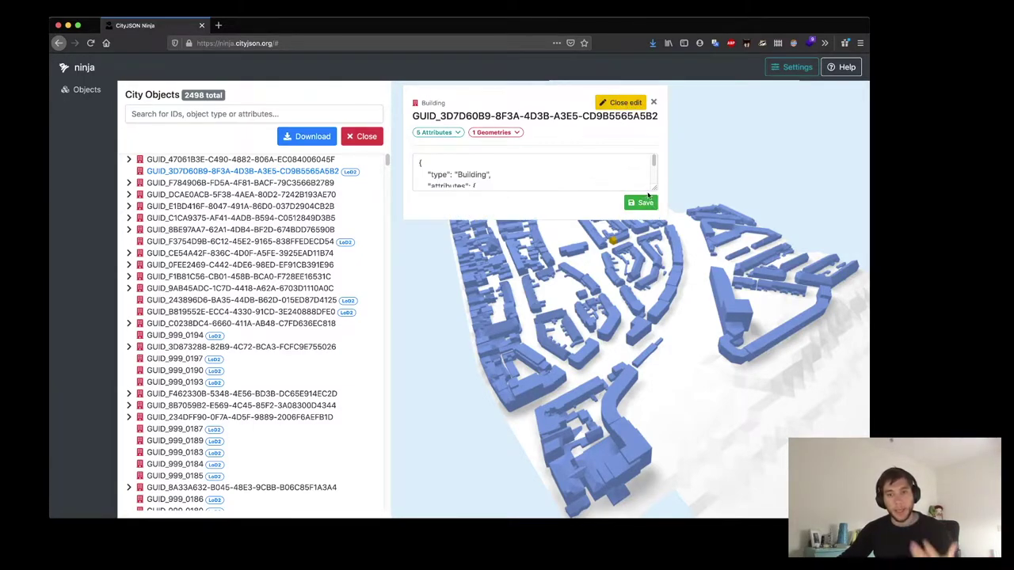
- Change the JSON type from Building to BuildingPart, save, and reopen the object's JSON
{"action": "left_click_drag", "start_coordinate": [654, 189], "coordinate": [653, 454]}
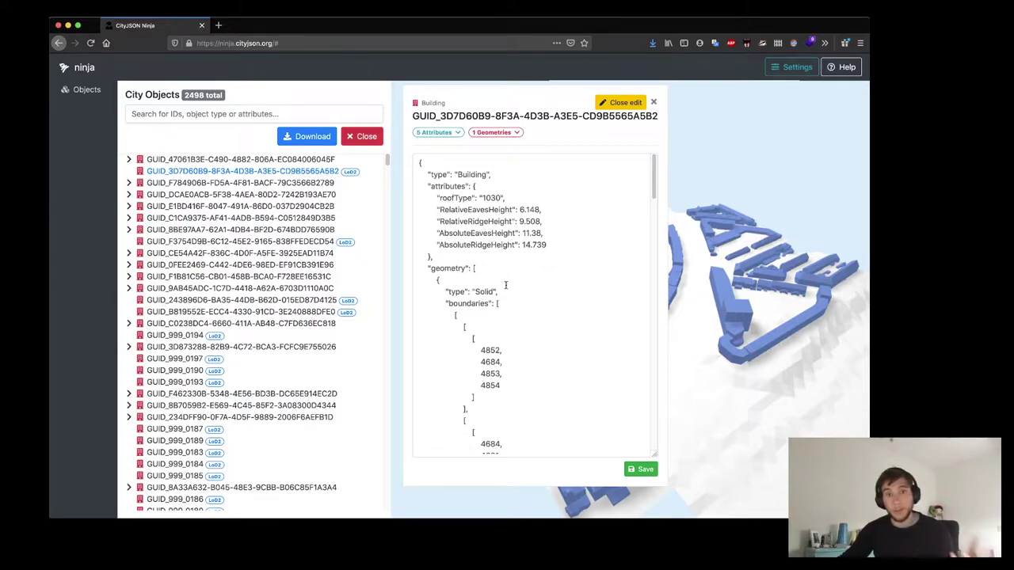
{"action": "double_click", "coordinate": [467, 173]}
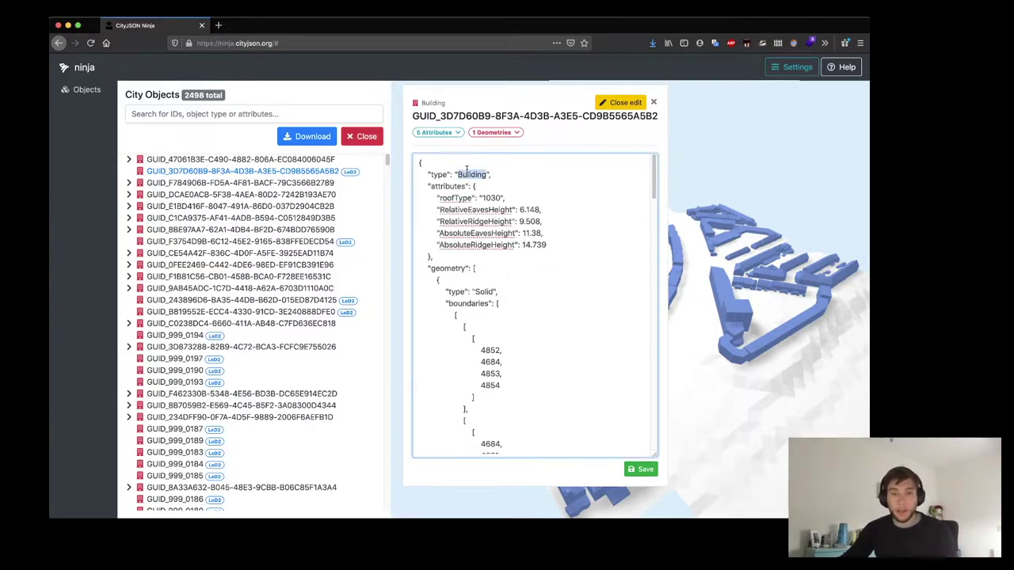
{"action": "type", "text": "BuildingPart"}
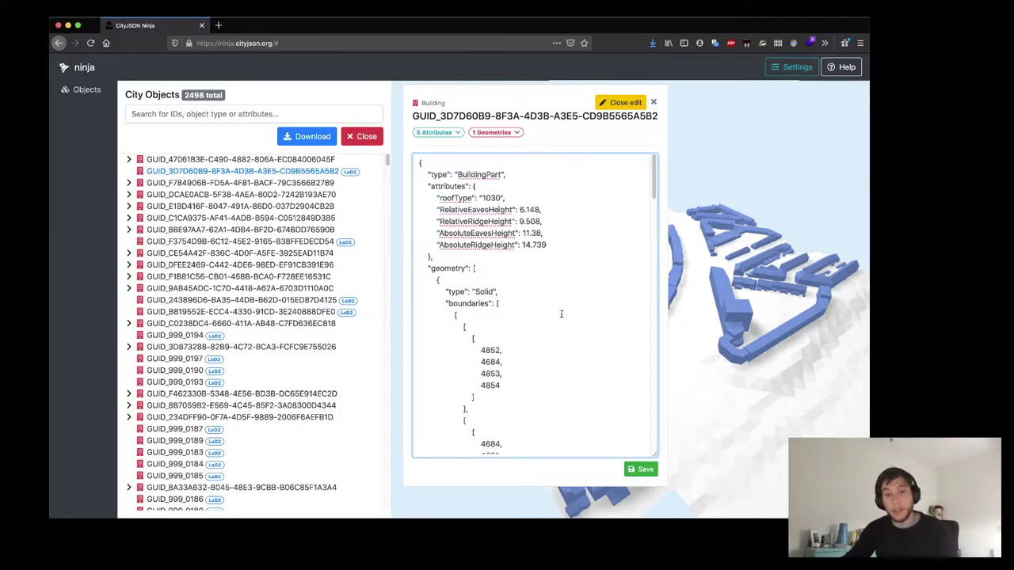
{"action": "left_click", "coordinate": [644, 470]}
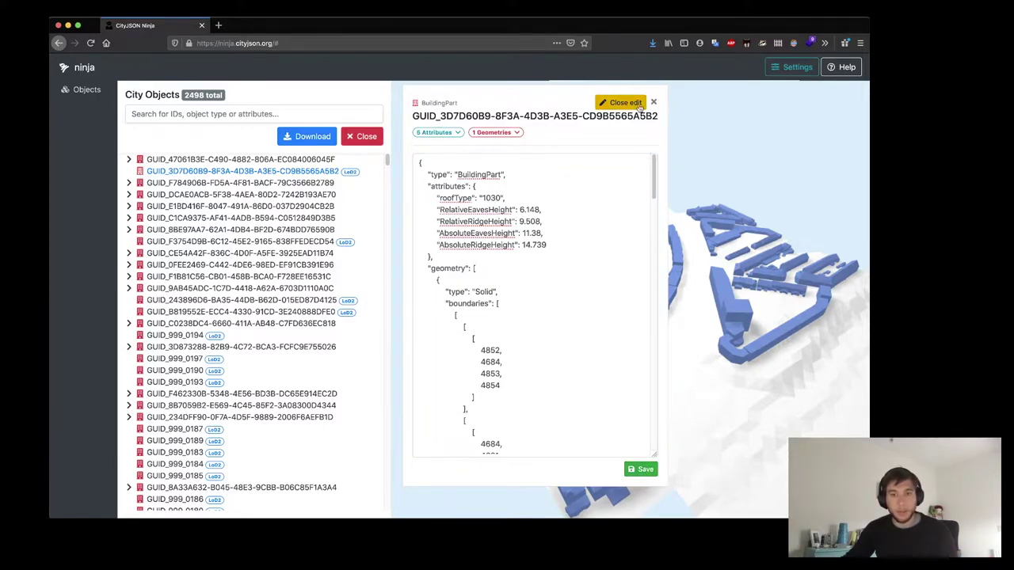
{"action": "left_click", "coordinate": [168, 173]}
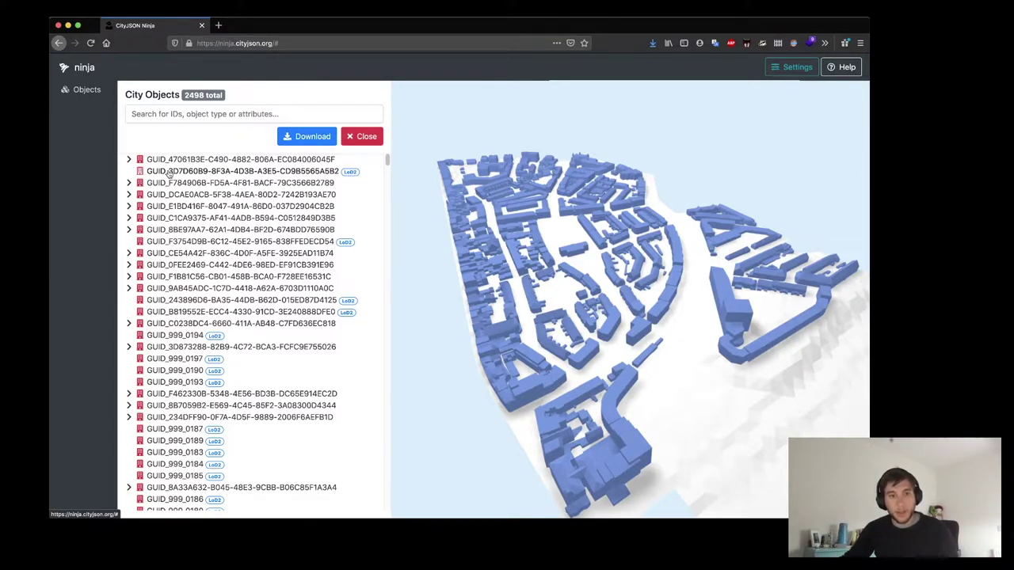
{"action": "left_click", "coordinate": [168, 172]}
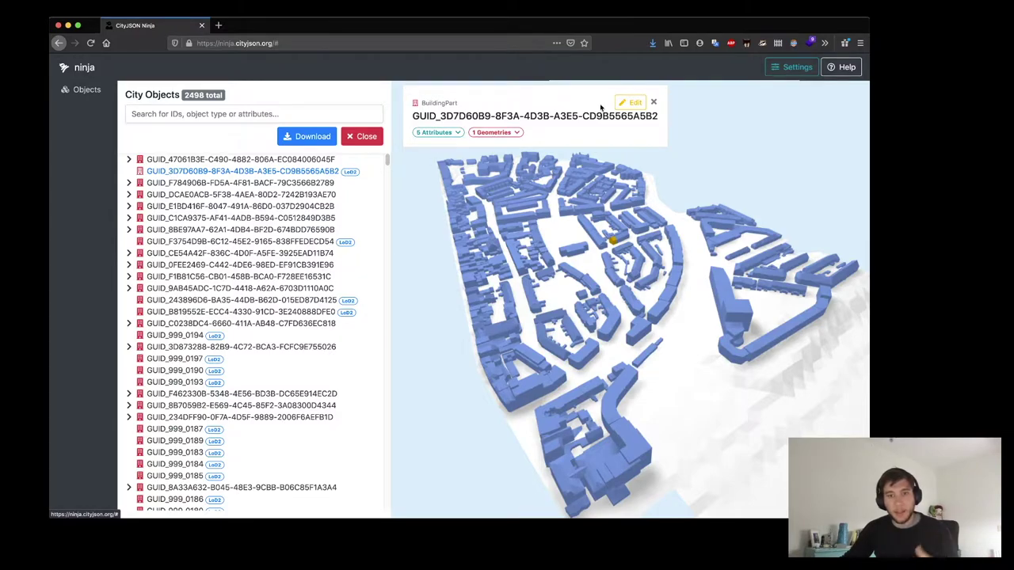
{"action": "left_click", "coordinate": [632, 103]}
- Change roofType from 1030 to 1000, save, and download the model as citymodel.json
{"action": "scroll", "coordinate": [539, 182], "scroll_direction": "down", "scroll_amount": 3}
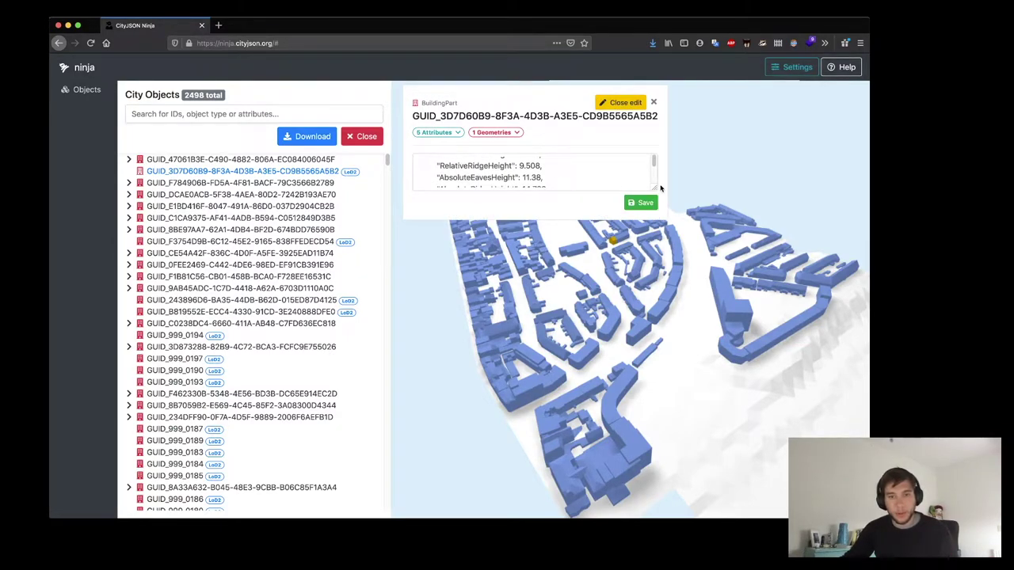
{"action": "left_click_drag", "start_coordinate": [661, 188], "coordinate": [658, 244]}
{"action": "scroll", "coordinate": [509, 177], "scroll_direction": "up", "scroll_amount": 3}
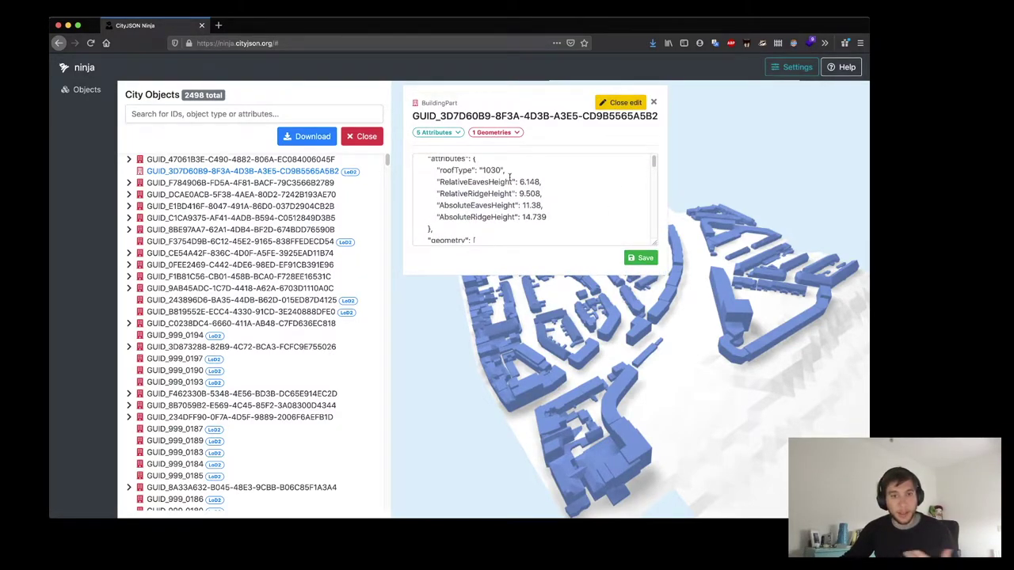
{"action": "double_click", "coordinate": [490, 170]}
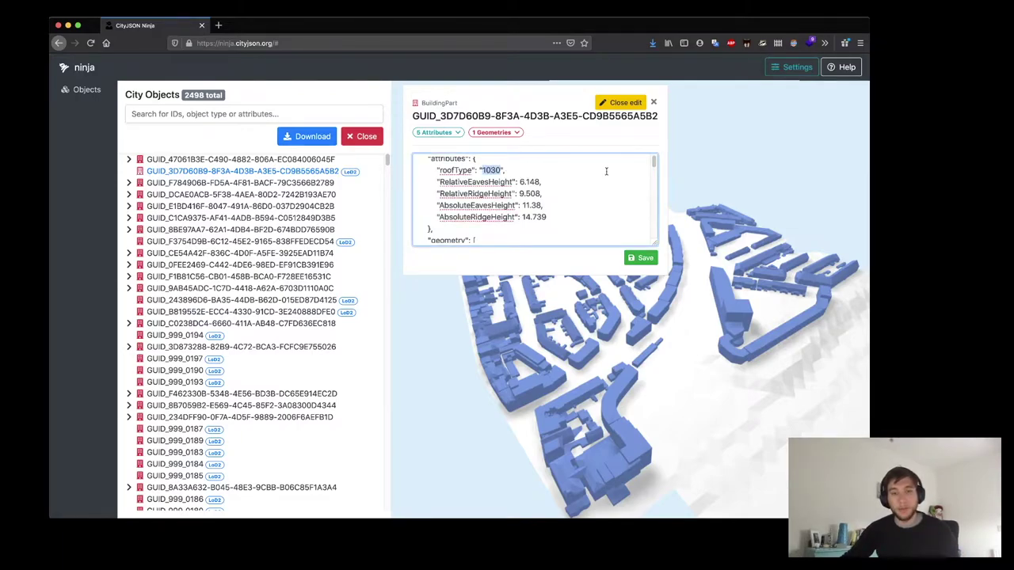
{"action": "type", "text": "1000"}
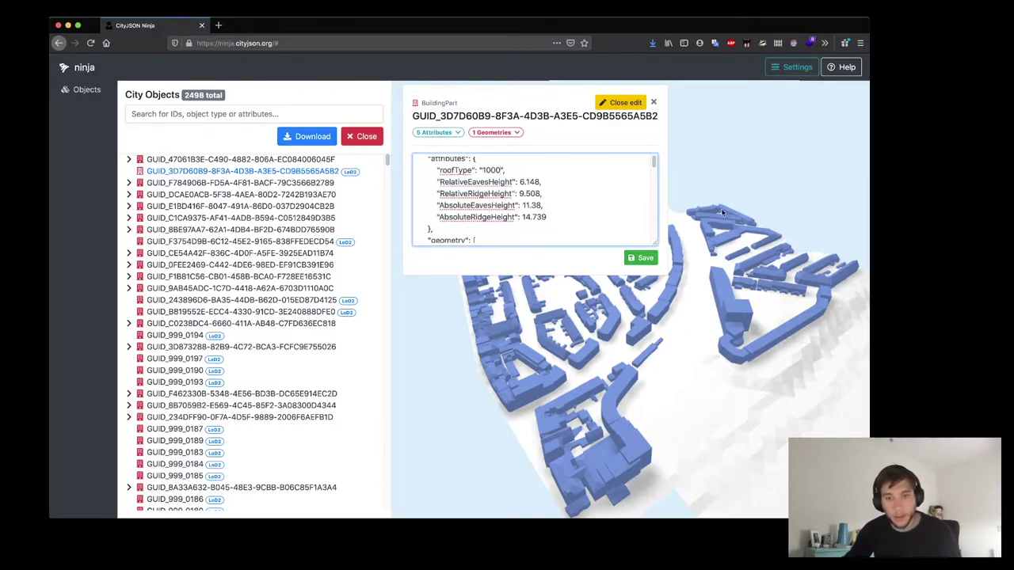
{"action": "left_click", "coordinate": [643, 257]}
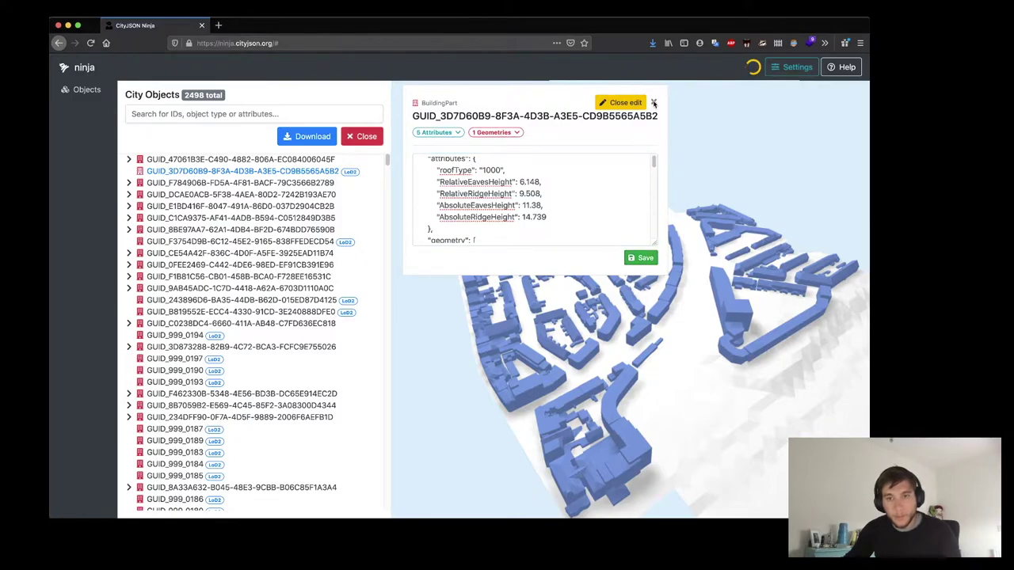
{"action": "left_click", "coordinate": [321, 138]}
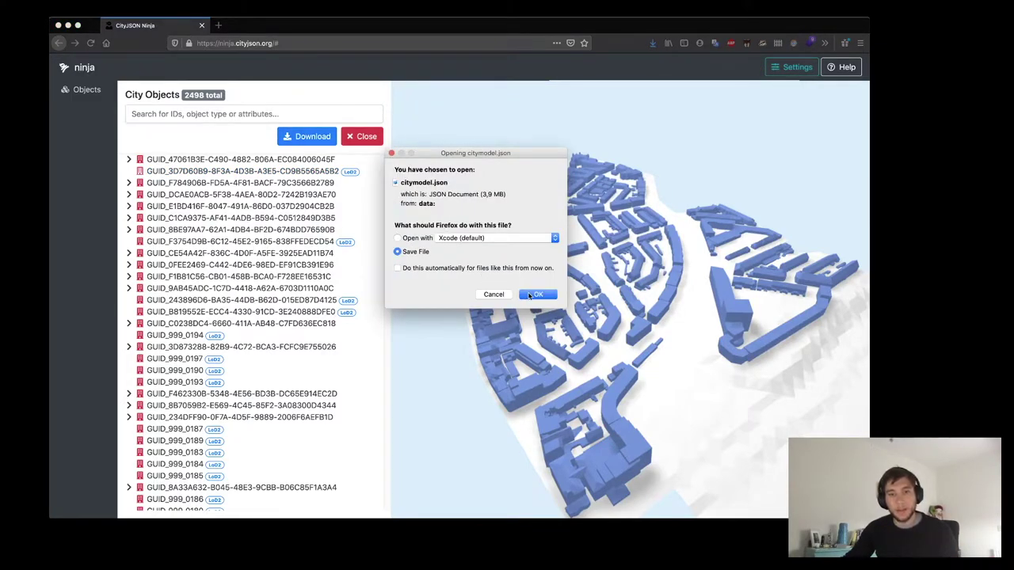
{"action": "left_click", "coordinate": [530, 294]}
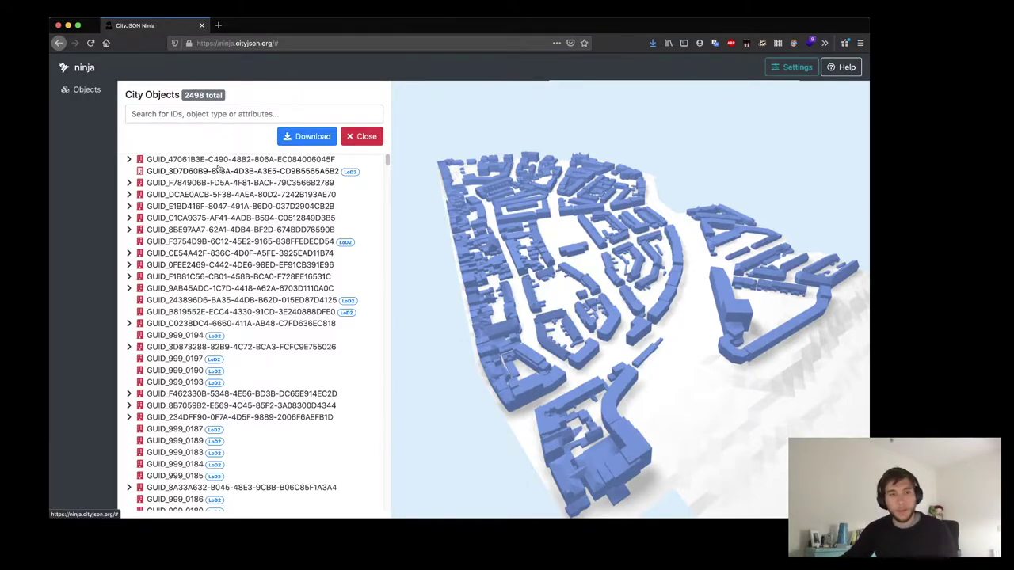
{"action": "left_click", "coordinate": [192, 114]}
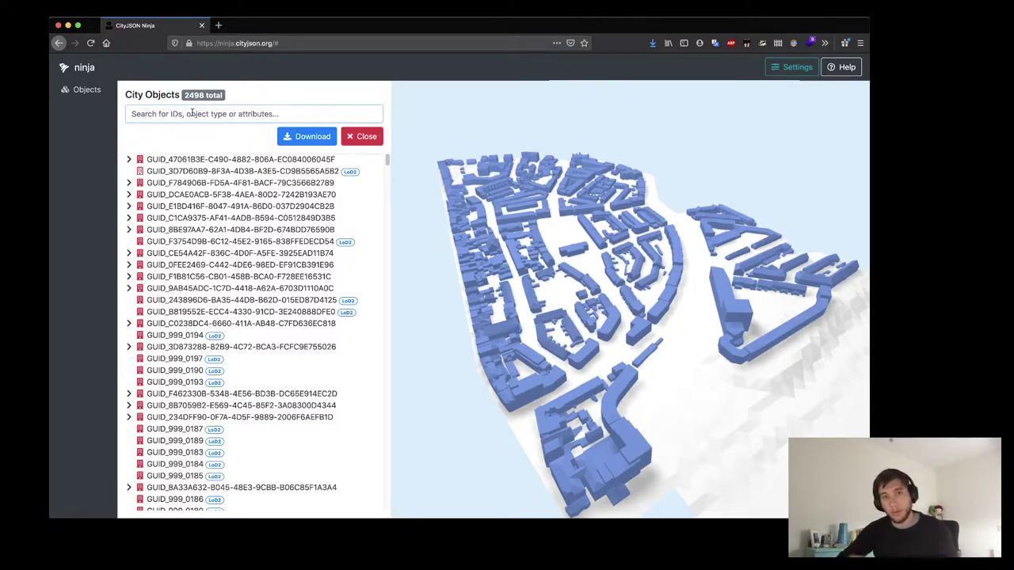
{"action": "type", "text": "1000"}
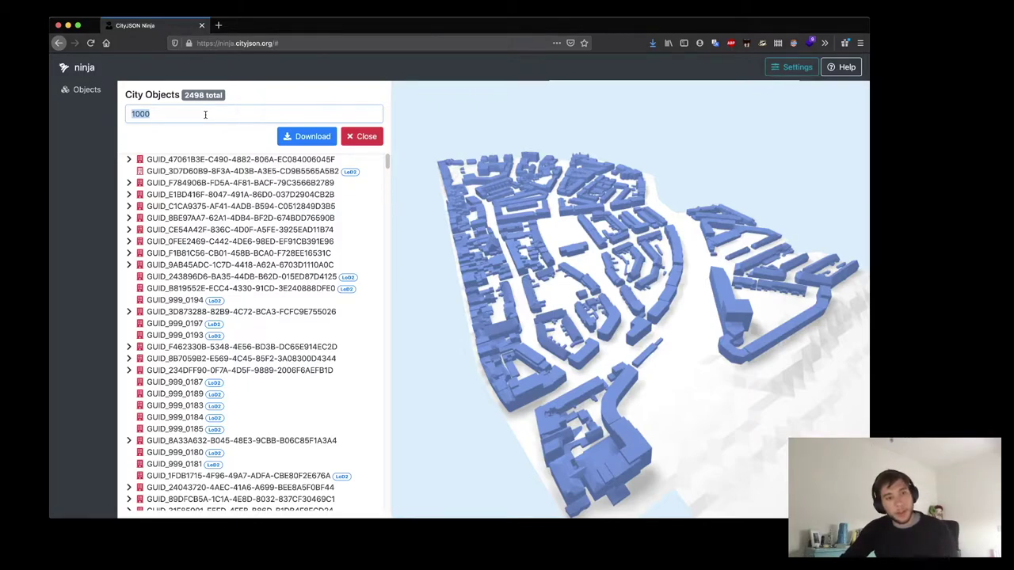
{"action": "type", "text": "TIN"}
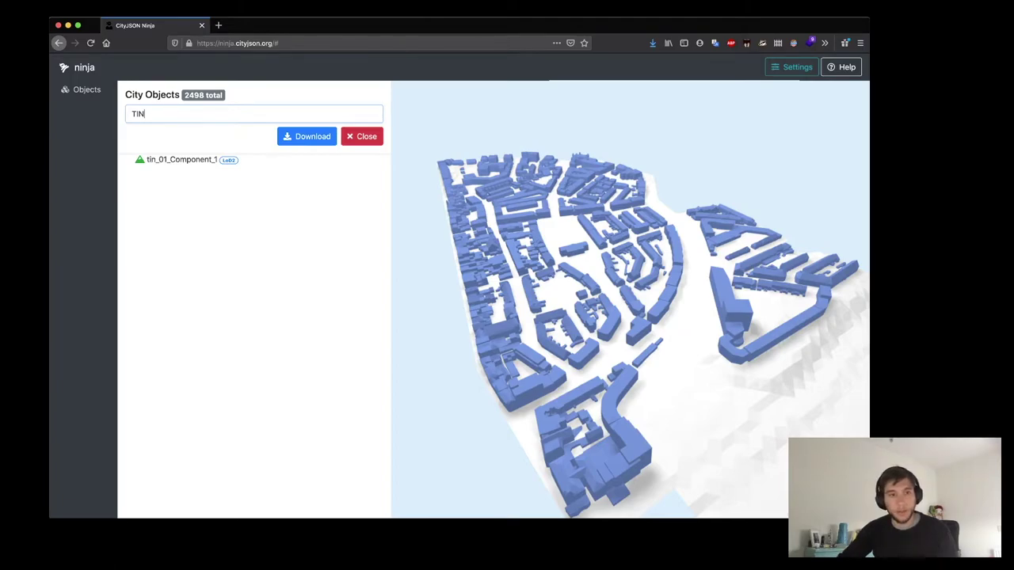
{"action": "key", "text": "BackSpace"}
{"action": "key", "text": "BackSpace"}
{"action": "key", "text": "BackSpace"}
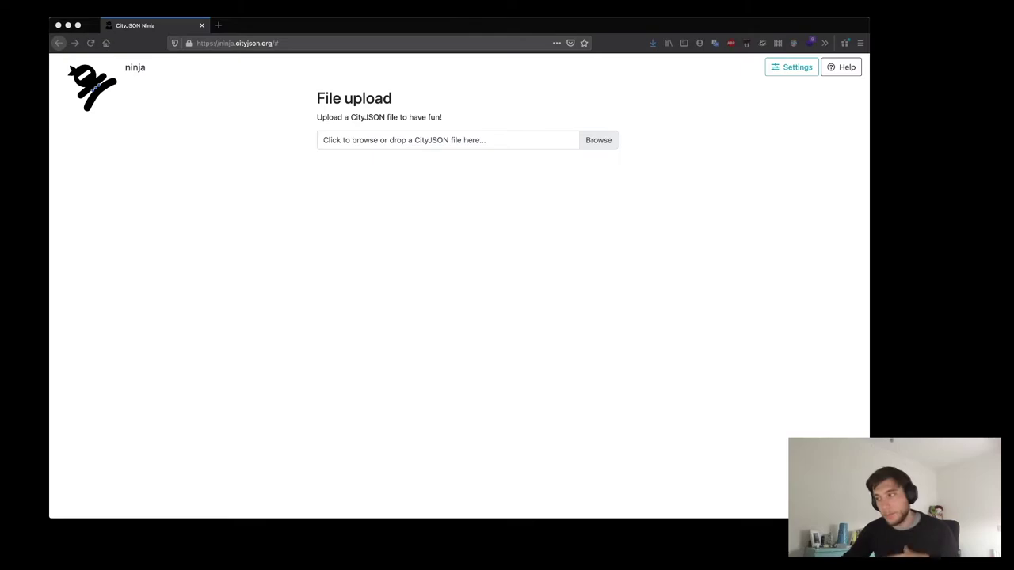
- Load the 854-object CityJSON file, tilt and zoom the view, and show a building's info card
{"action": "left_click_drag", "start_coordinate": [846, 313], "coordinate": [423, 144]}
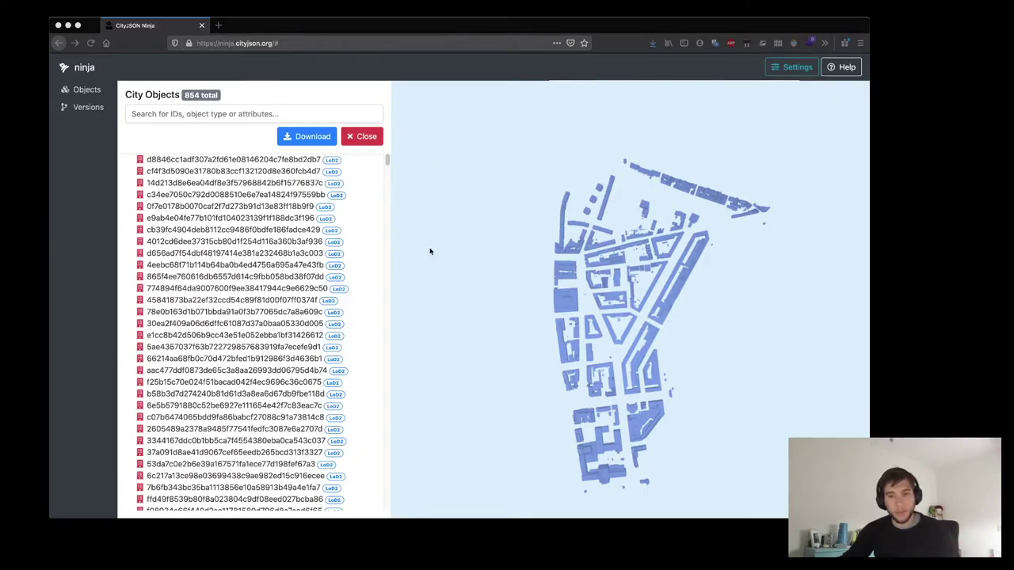
{"action": "left_click_drag", "start_coordinate": [604, 398], "coordinate": [640, 328]}
{"action": "scroll", "coordinate": [640, 328], "scroll_direction": "up", "scroll_amount": 5}
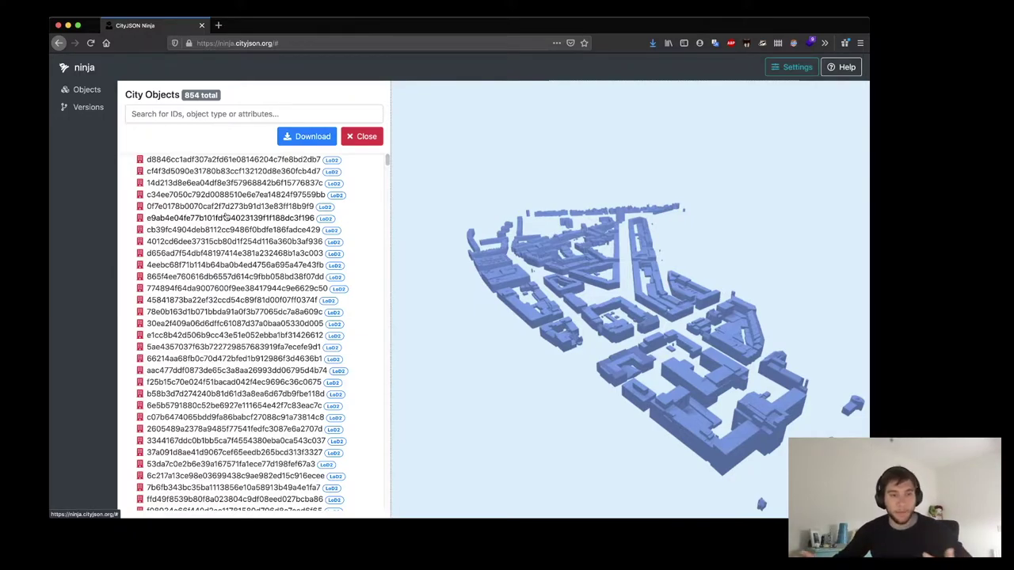
{"action": "scroll", "coordinate": [699, 226], "scroll_direction": "up", "scroll_amount": 8}
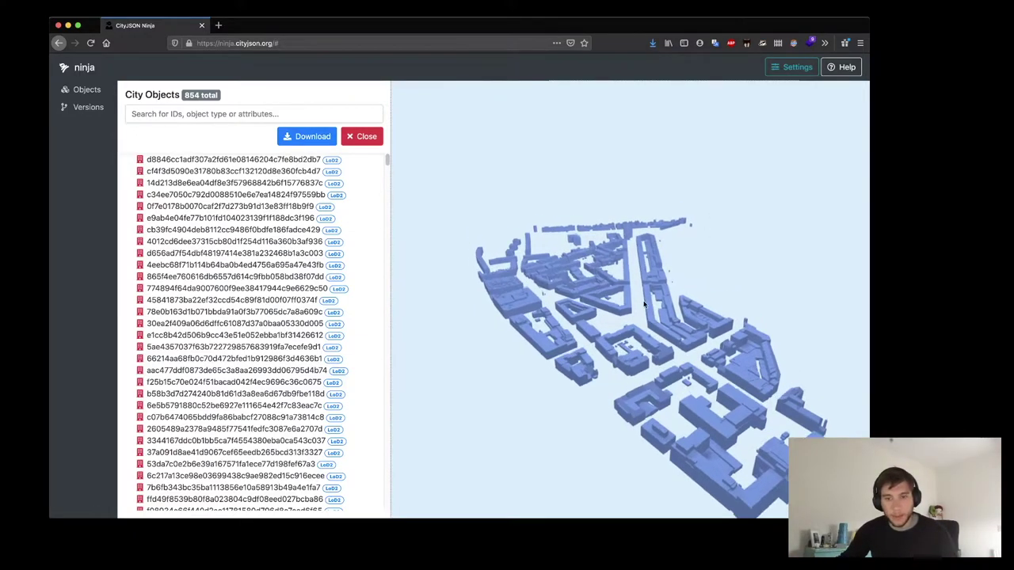
{"action": "scroll", "coordinate": [734, 306], "scroll_direction": "up", "scroll_amount": 8}
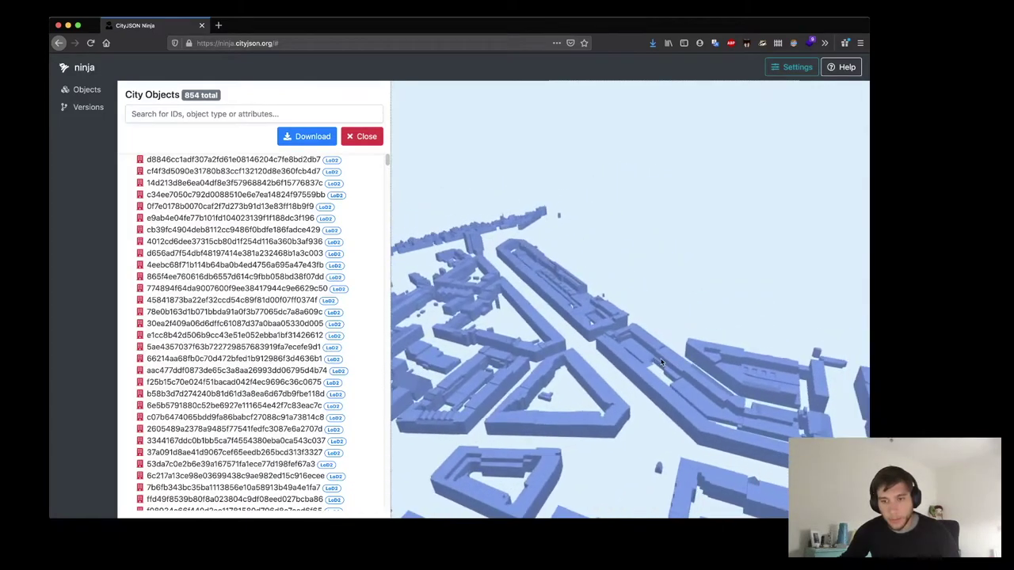
{"action": "scroll", "coordinate": [641, 401], "scroll_direction": "down", "scroll_amount": 5}
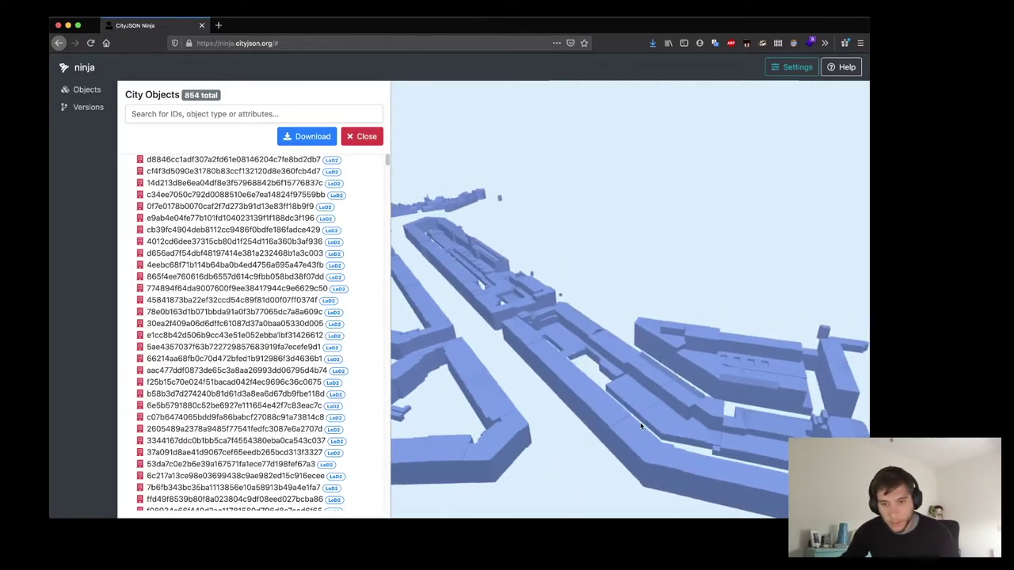
{"action": "scroll", "coordinate": [669, 418], "scroll_direction": "up", "scroll_amount": 5}
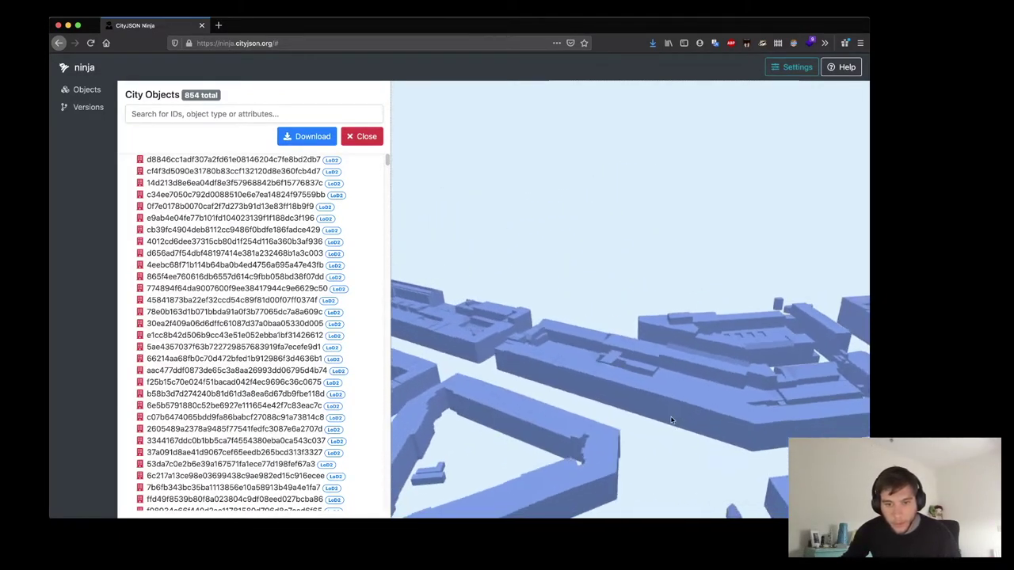
{"action": "left_click", "coordinate": [610, 358]}
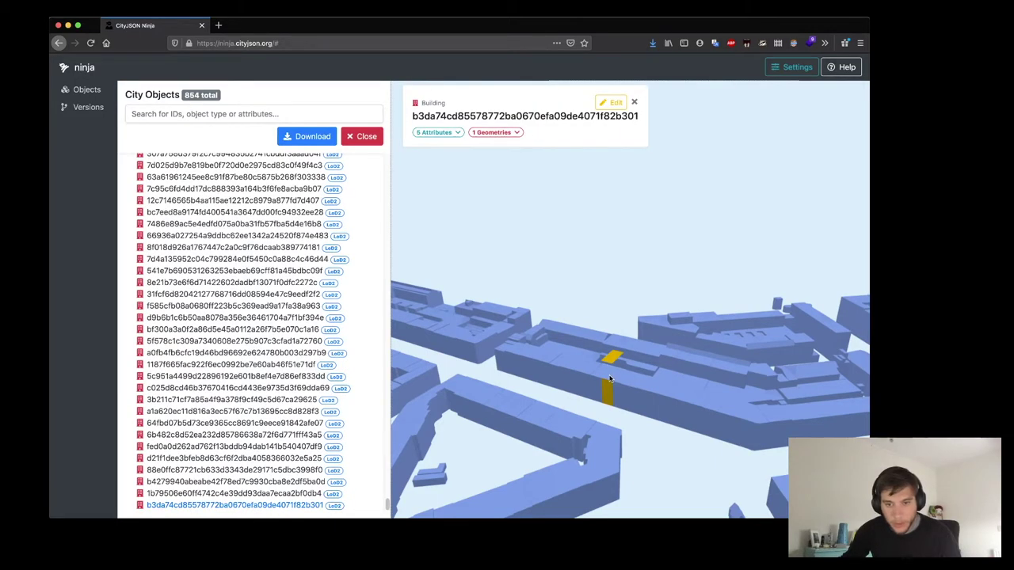
{"action": "left_click", "coordinate": [610, 377]}
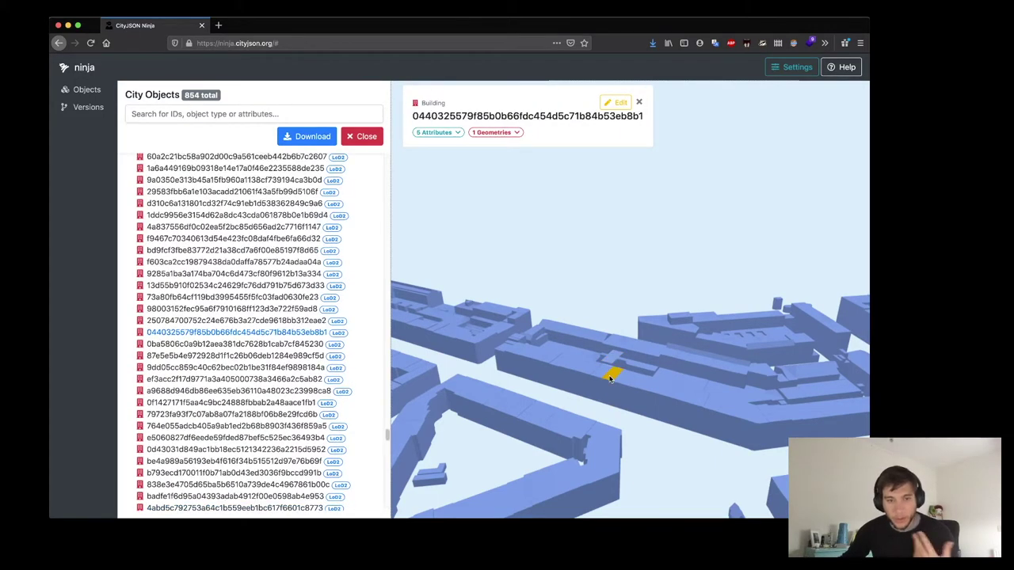
- Open Versions, switch Branch to test-branch and back to main, and load "Move a building's roof"
{"action": "left_click", "coordinate": [85, 107]}
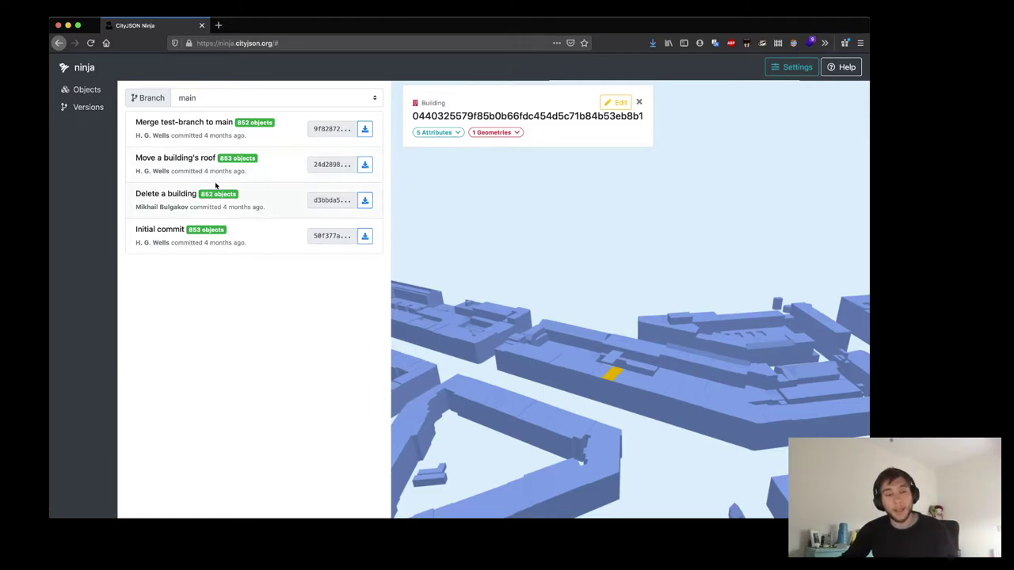
{"action": "left_click", "coordinate": [214, 98]}
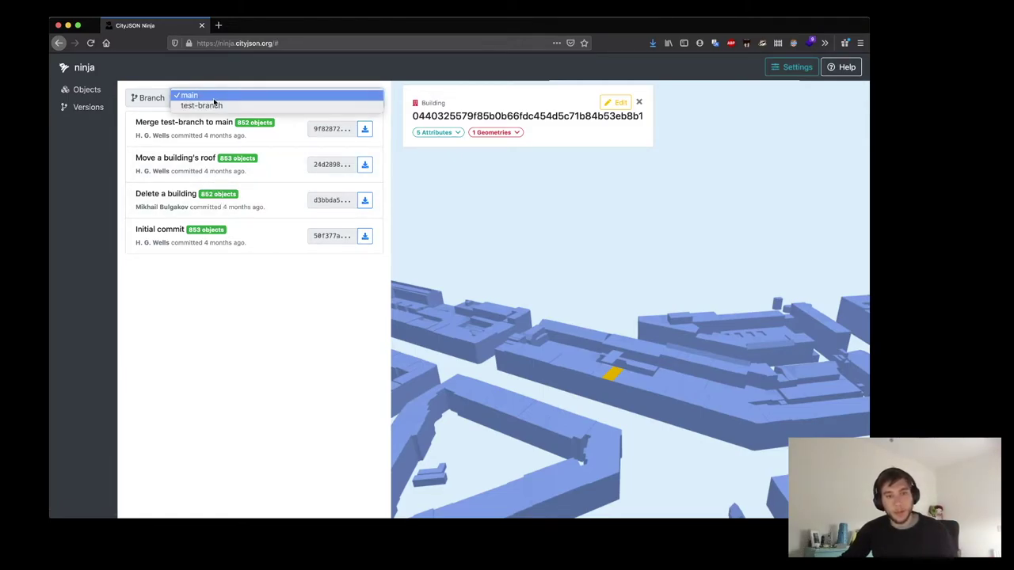
{"action": "left_click", "coordinate": [214, 103]}
{"action": "left_click", "coordinate": [212, 100]}
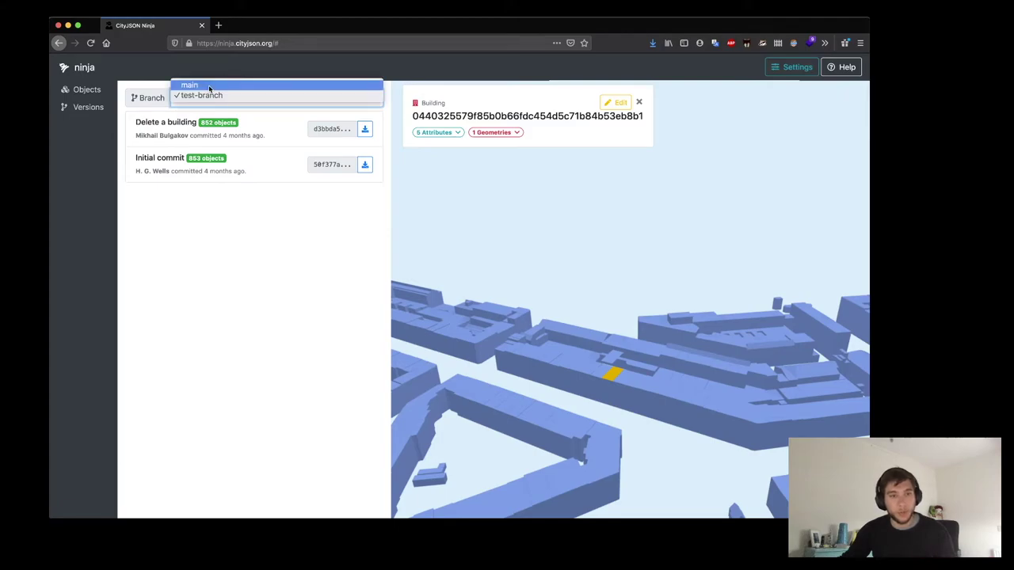
{"action": "left_click", "coordinate": [211, 86]}
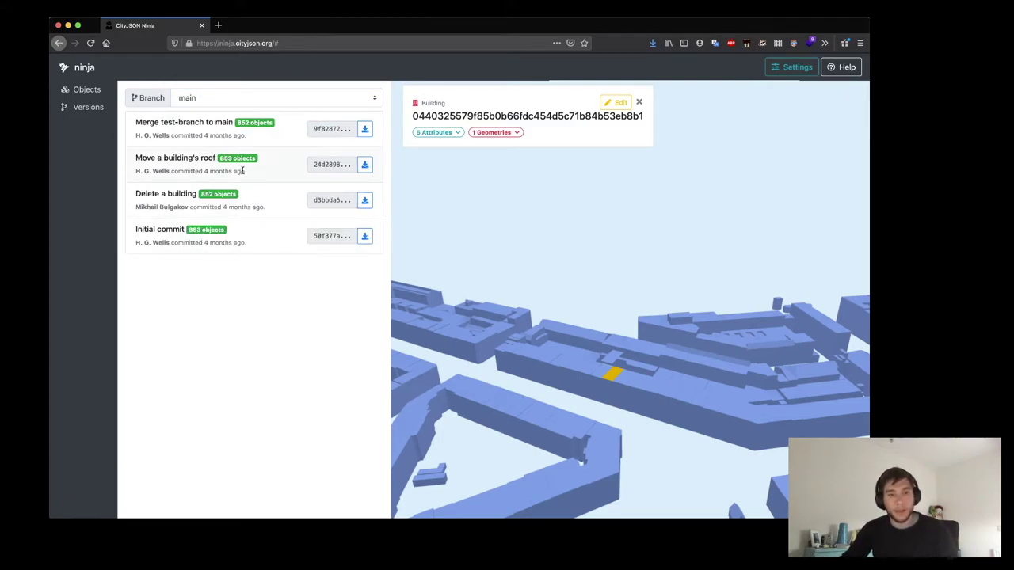
{"action": "left_click", "coordinate": [270, 171]}
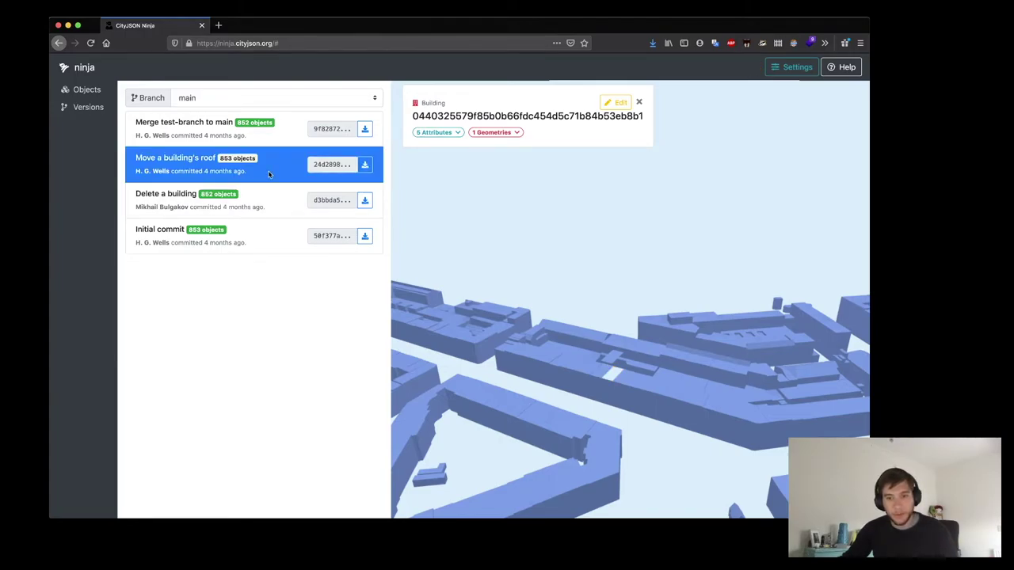
- Compare against the Initial commit, then return to the "Move a building's roof" version
{"action": "mouse_move", "coordinate": [590, 393]}
{"action": "left_mouse_down"}
{"action": "mouse_move", "coordinate": [598, 339]}
{"action": "mouse_move", "coordinate": [588, 391]}
{"action": "left_mouse_up"}
{"action": "scroll", "coordinate": [581, 390], "scroll_direction": "down", "scroll_amount": 3}
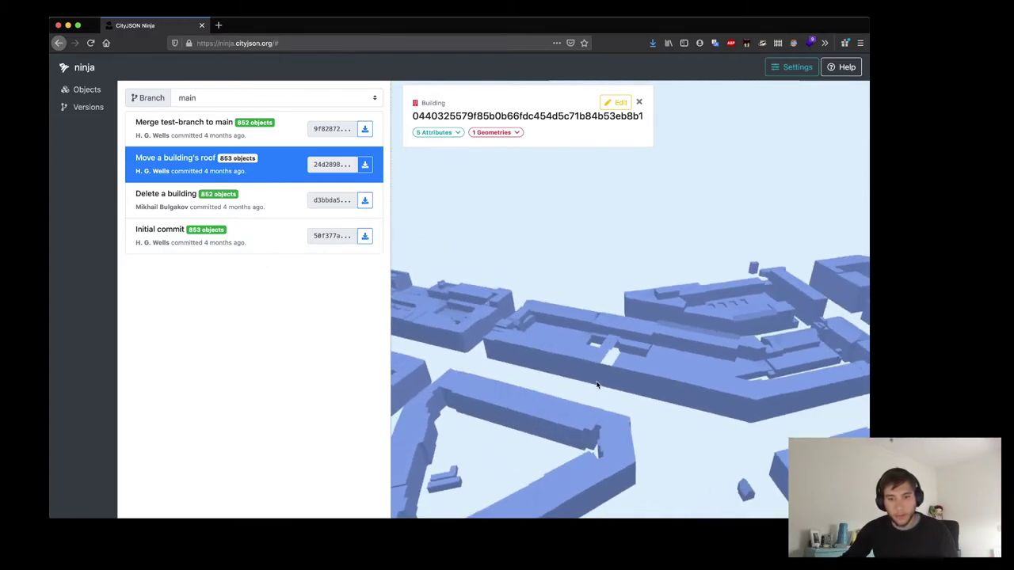
{"action": "scroll", "coordinate": [586, 389], "scroll_direction": "up", "scroll_amount": 3}
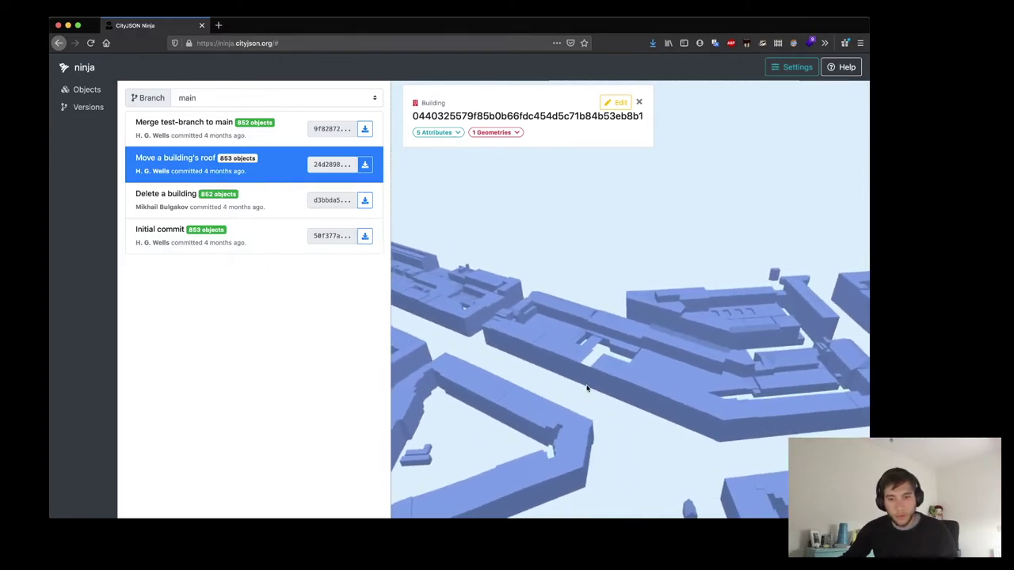
{"action": "left_click", "coordinate": [221, 242]}
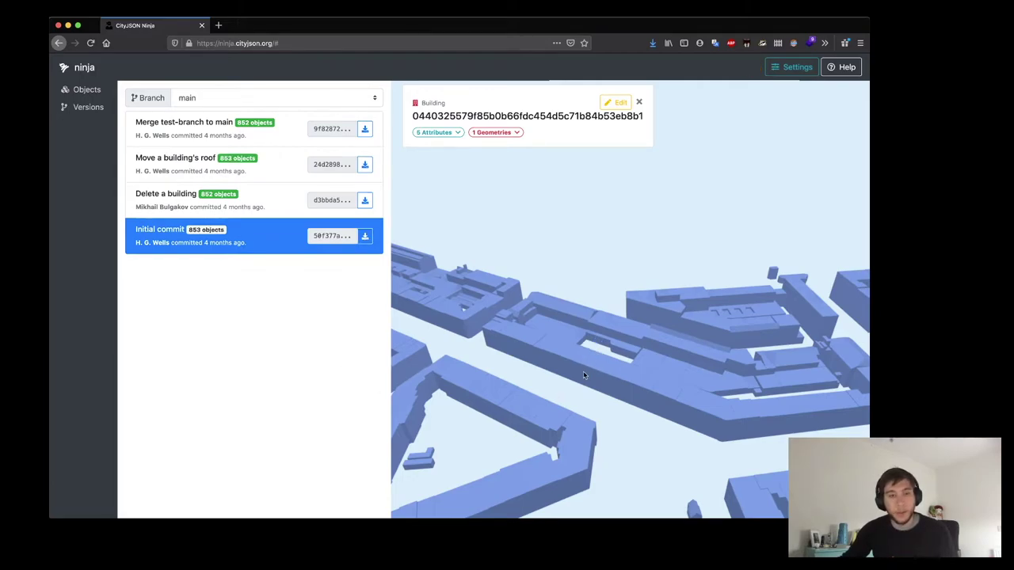
{"action": "left_click", "coordinate": [281, 171]}
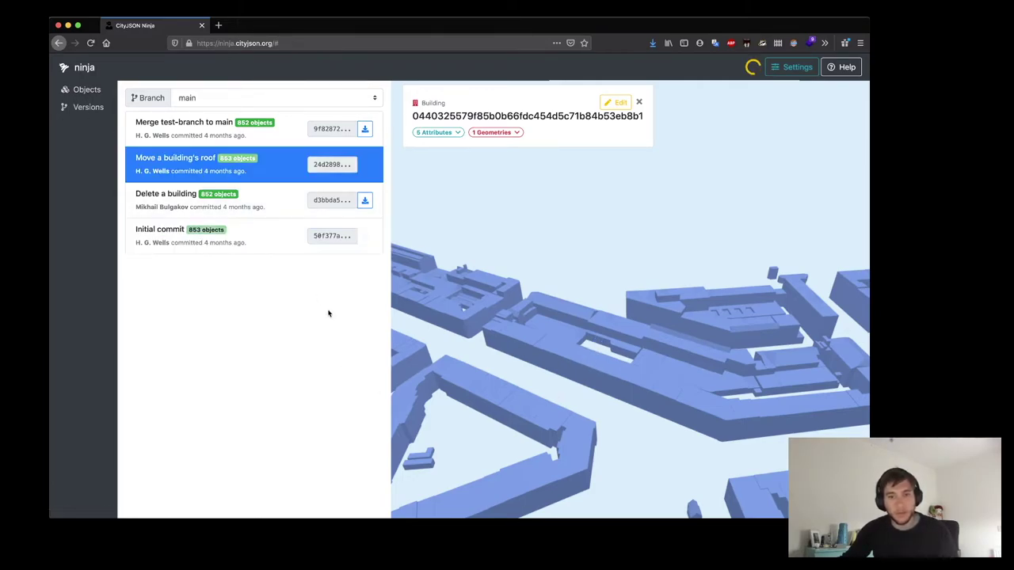
- Return to the 853-object list and show building {5A972685-4CC3-443A-B782-8CCE5C80758F}'s details
{"action": "left_click", "coordinate": [79, 90]}
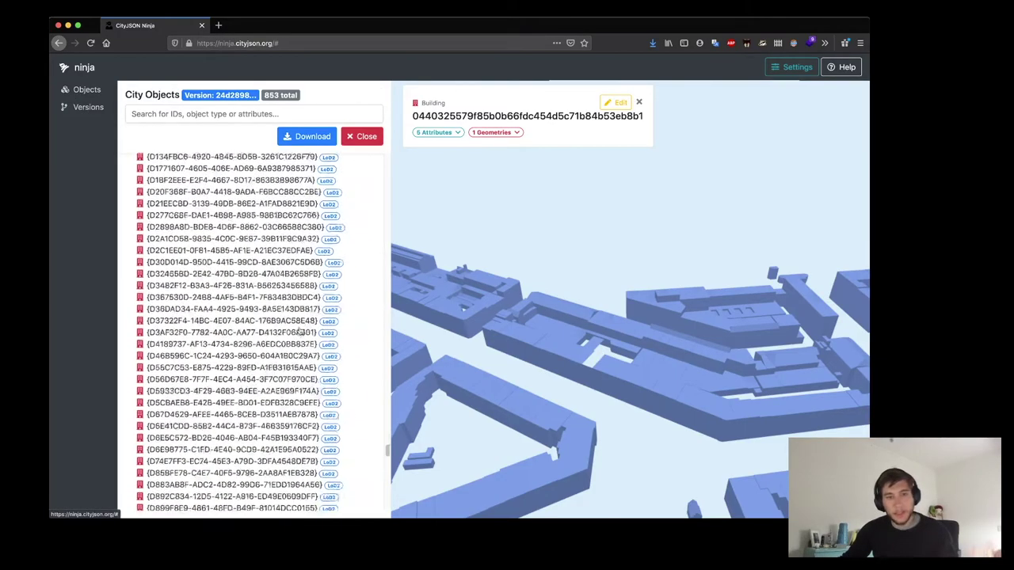
{"action": "scroll", "coordinate": [299, 329], "scroll_direction": "down", "scroll_amount": 15}
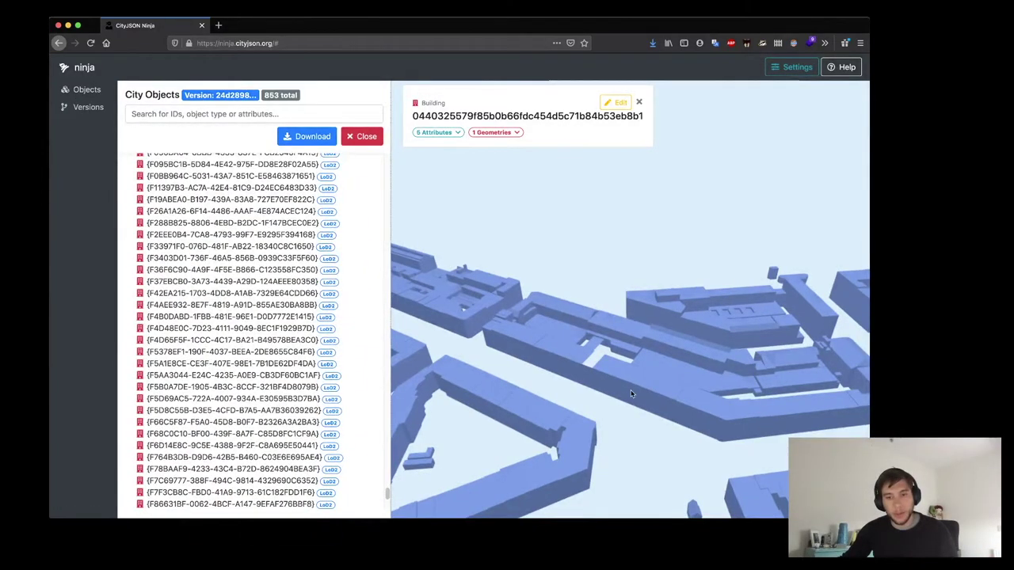
{"action": "left_click", "coordinate": [630, 388]}
{"action": "left_click_drag", "start_coordinate": [632, 447], "coordinate": [495, 342]}
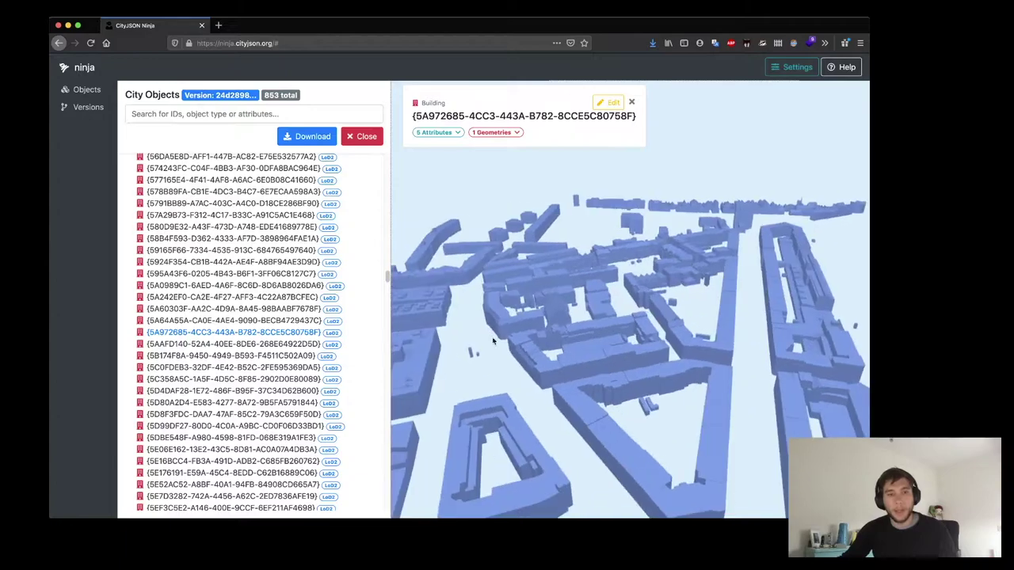
{"action": "left_click_drag", "start_coordinate": [126, 94], "coordinate": [214, 95]}
{"action": "left_click", "coordinate": [215, 95]}
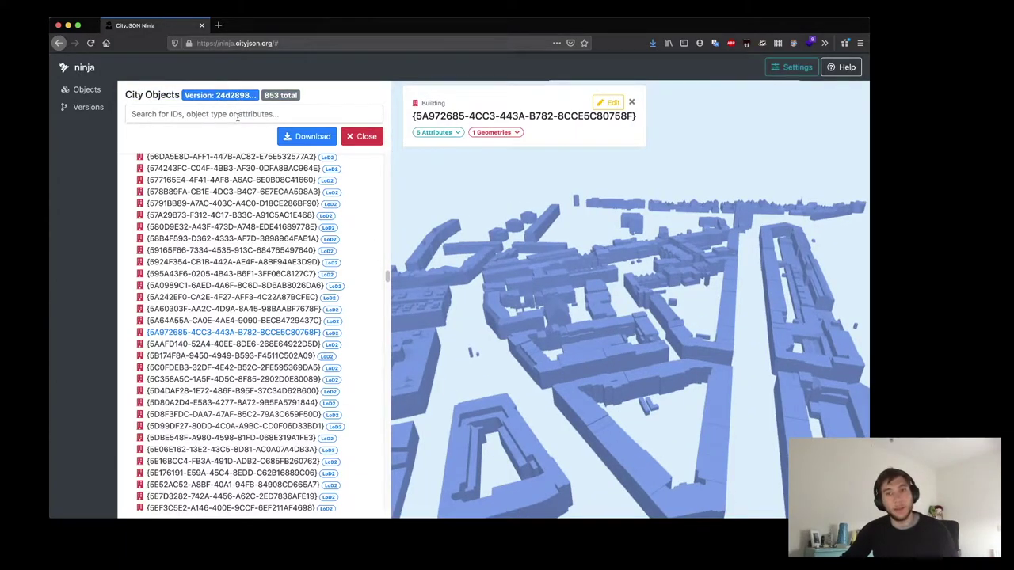